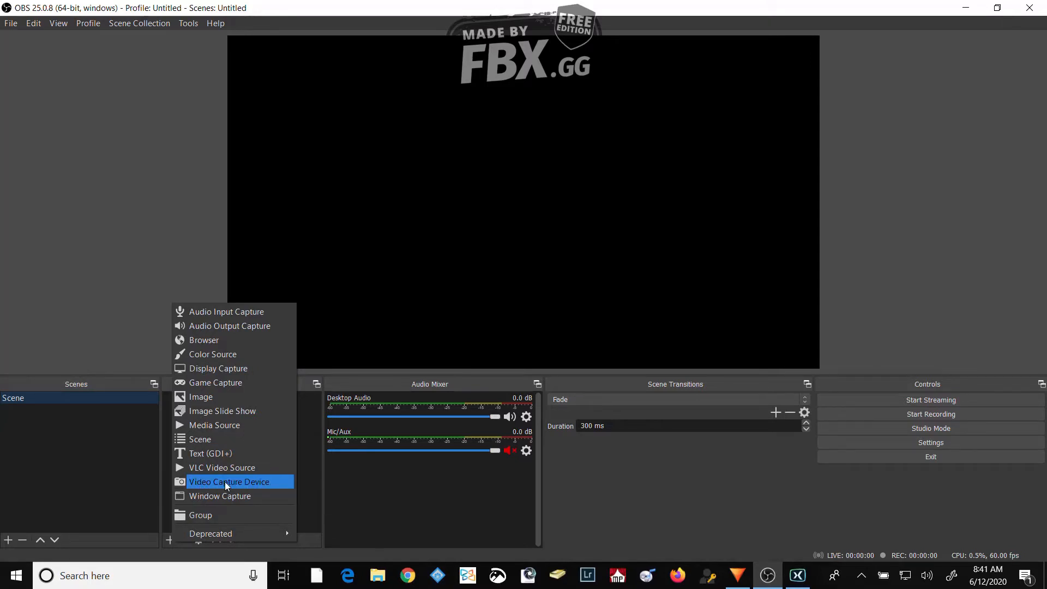
# - Add a Video Capture Device source named Webcam and set its device to Integrated Webcam
pyautogui.click(168, 541)
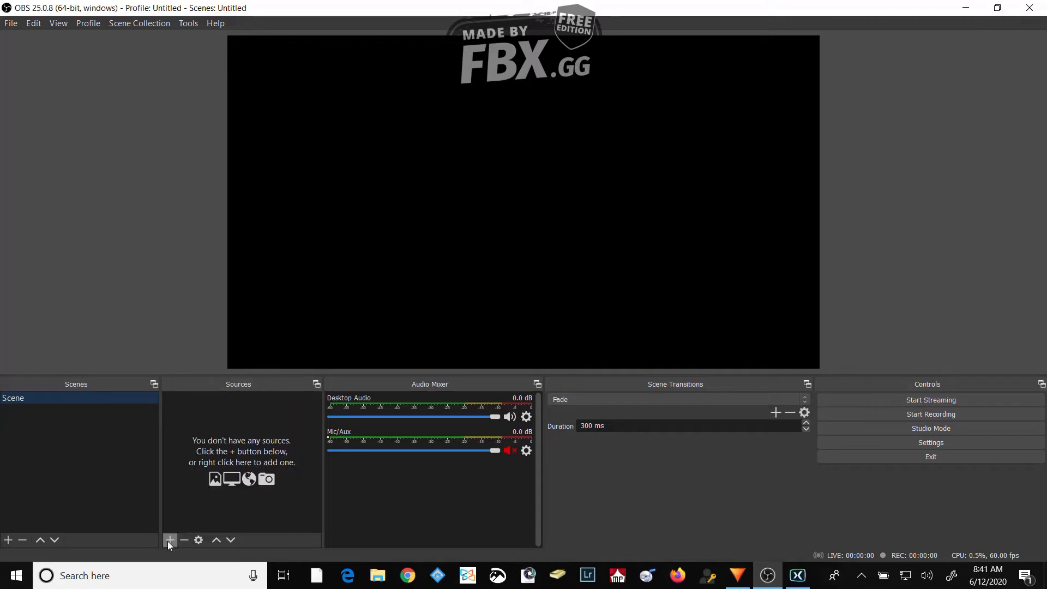
pyautogui.click(170, 541)
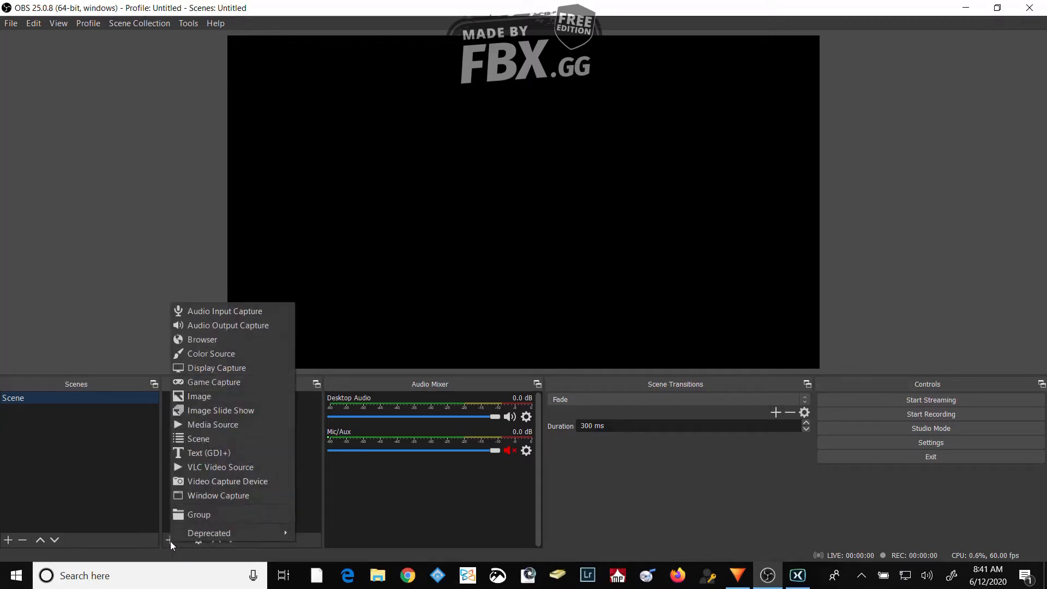
pyautogui.click(238, 482)
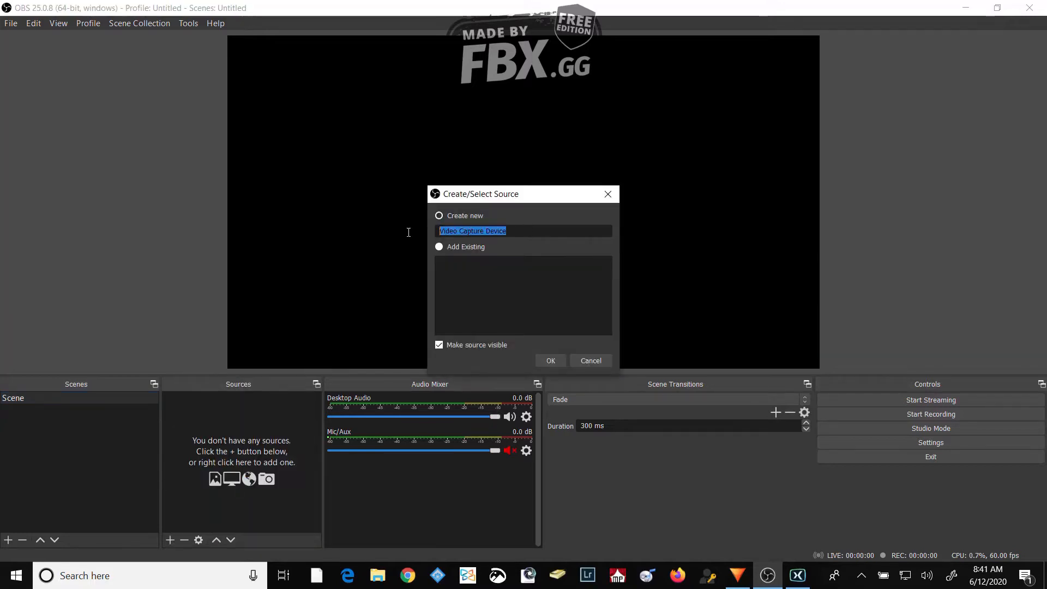
pyautogui.write('Webcam')
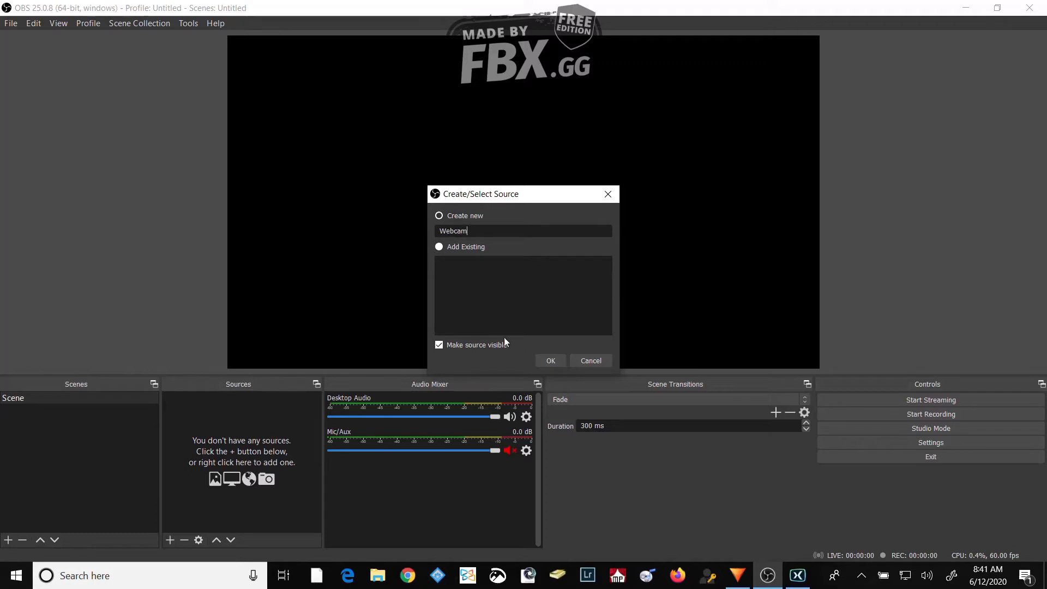
pyautogui.click(549, 360)
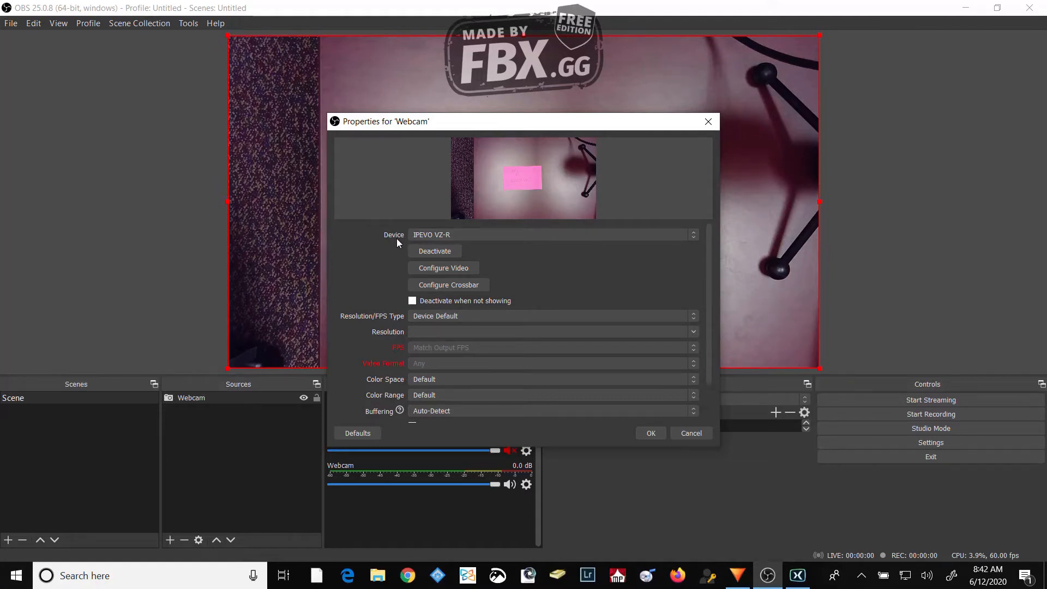
pyautogui.click(493, 235)
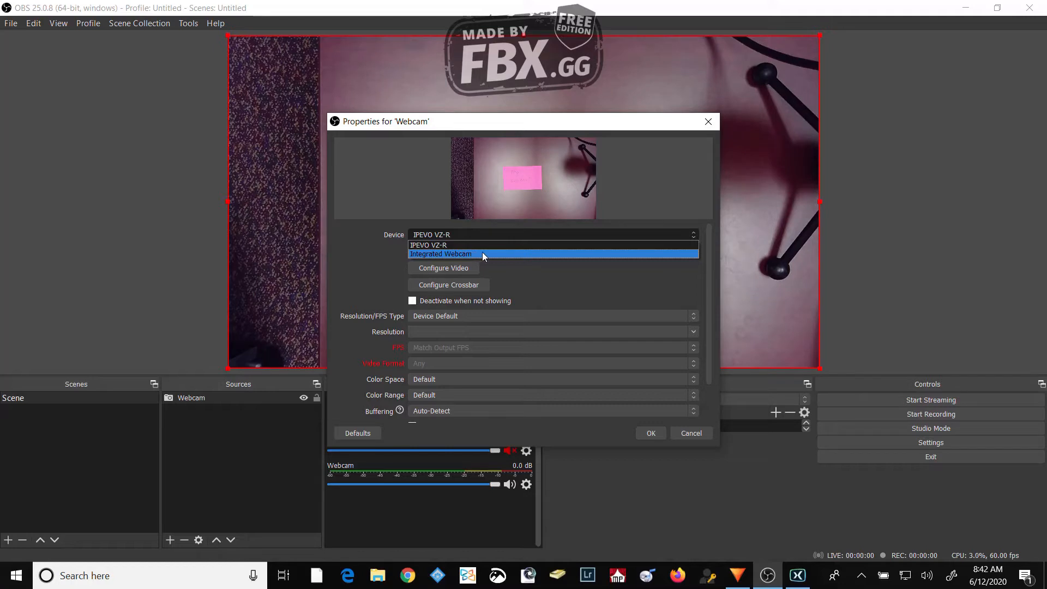
pyautogui.click(483, 254)
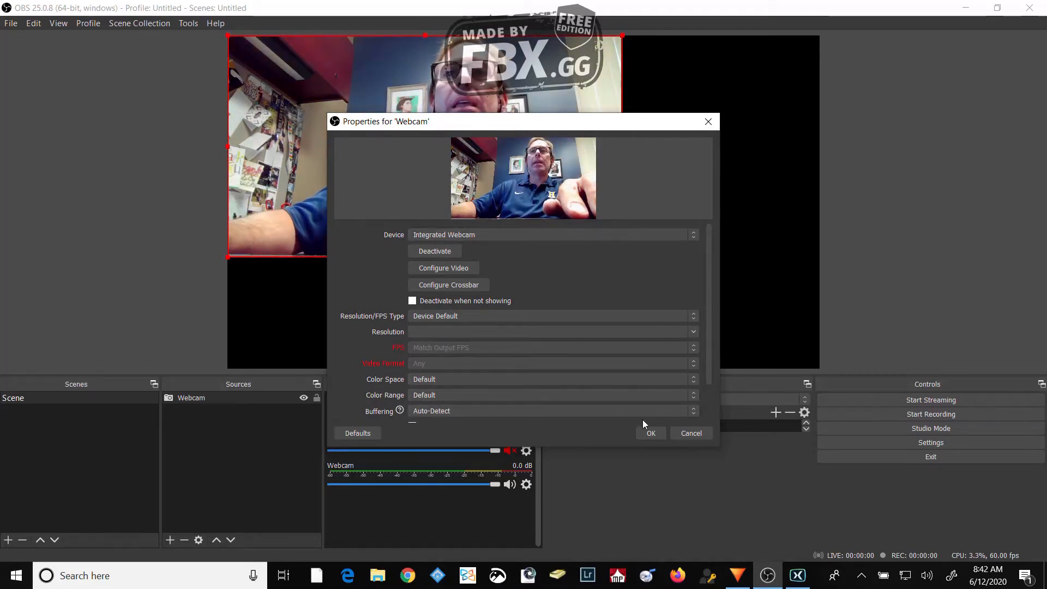
pyautogui.click(652, 434)
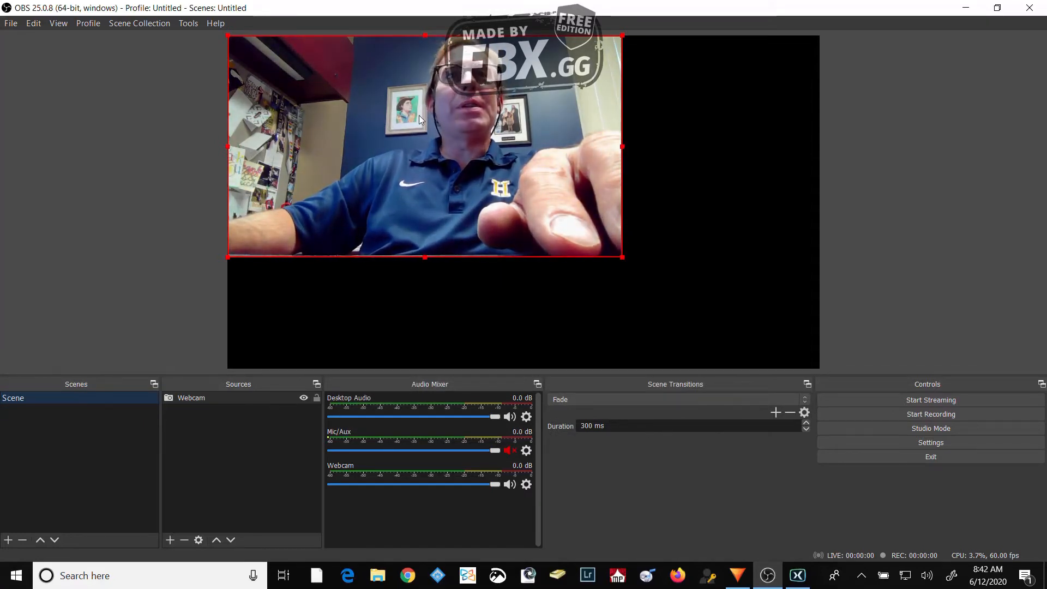
# - Shrink the webcam picture to about one-fifth of the canvas width in the canvas's lower-right corner, and hide the Webcam source
pyautogui.moveTo(429, 123); pyautogui.dragTo(615, 223)
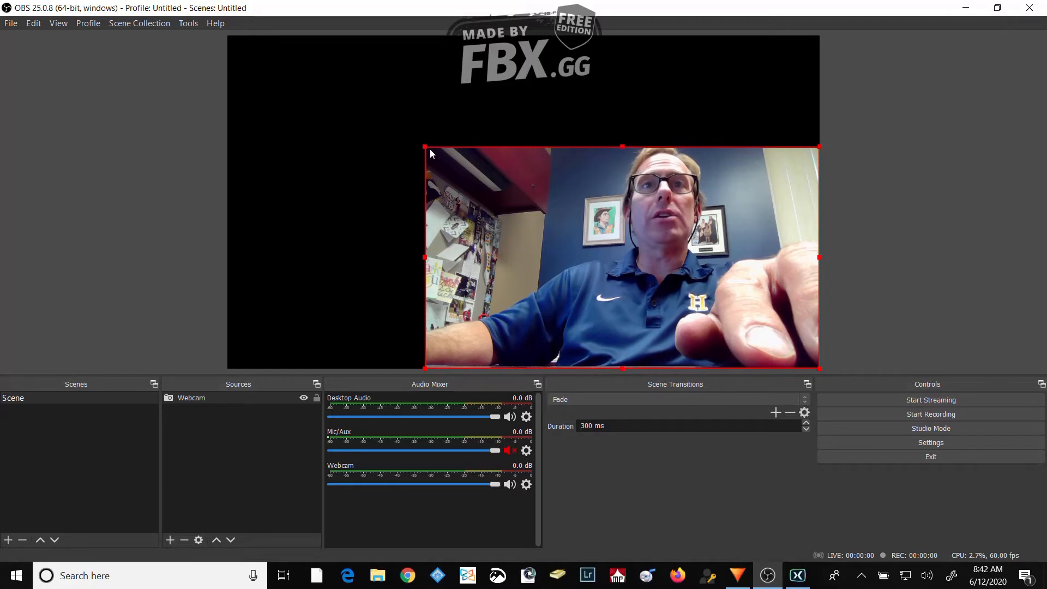
pyautogui.moveTo(426, 149); pyautogui.dragTo(679, 368)
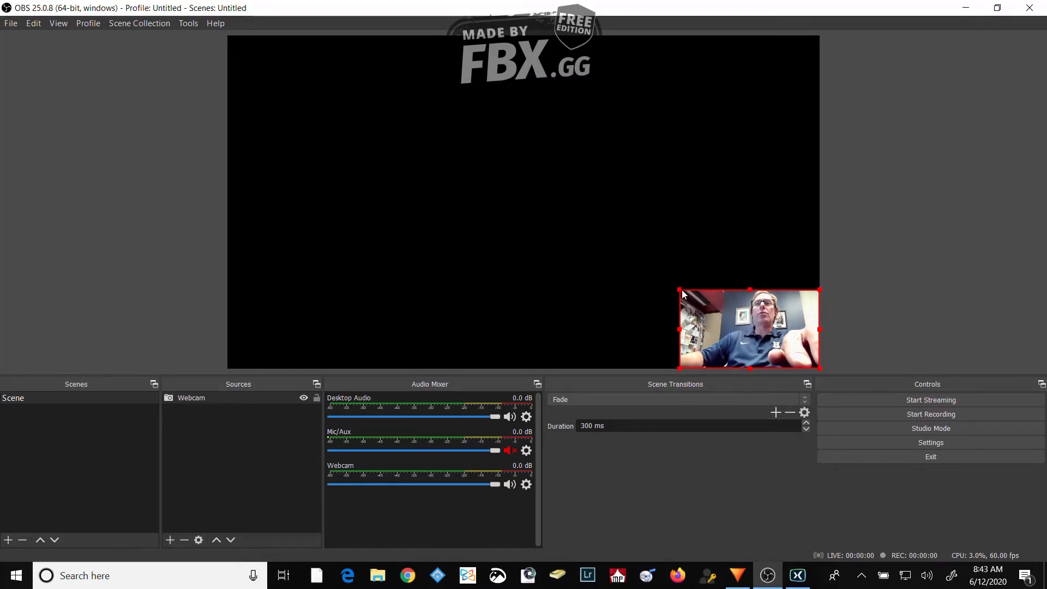
pyautogui.moveTo(679, 289); pyautogui.dragTo(687, 298)
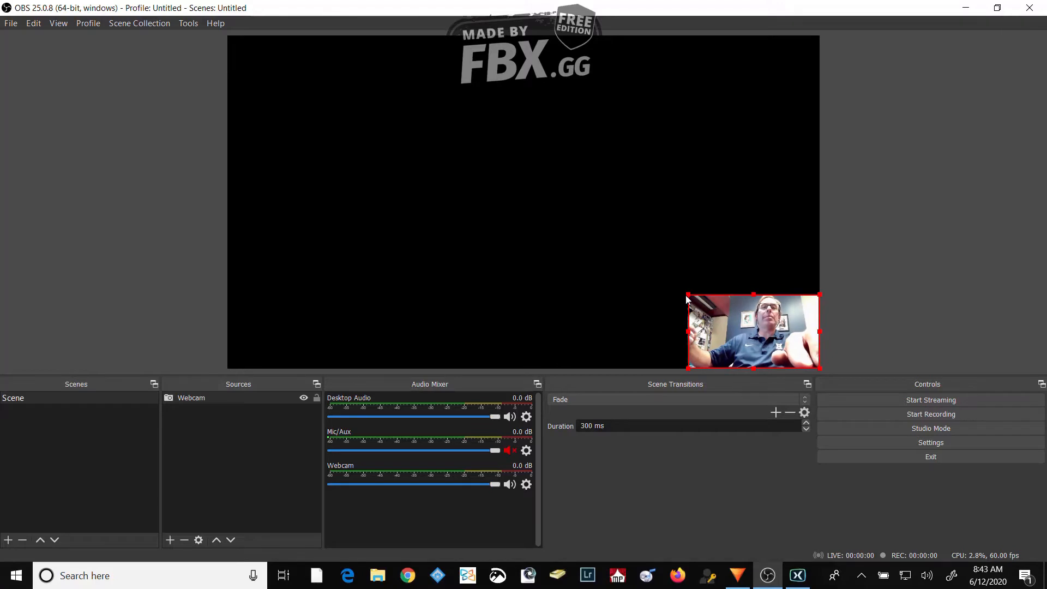
pyautogui.click(304, 399)
pyautogui.click(202, 293)
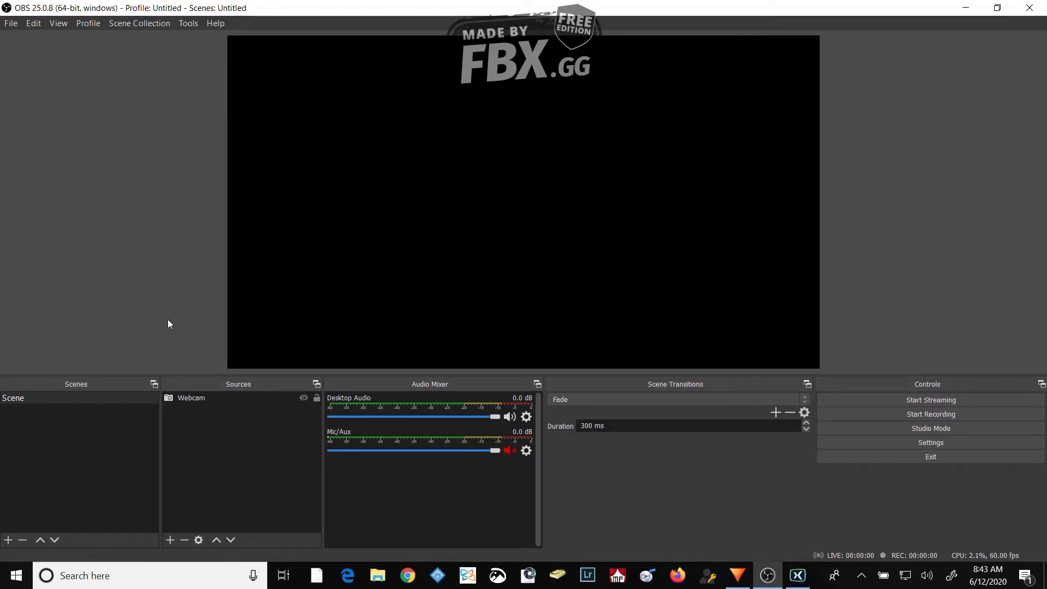
# - Add an Audio Input Capture source named Webcam (AUDIO) using Microphone (Realtek(R) Audio), and hide it
pyautogui.click(171, 540)
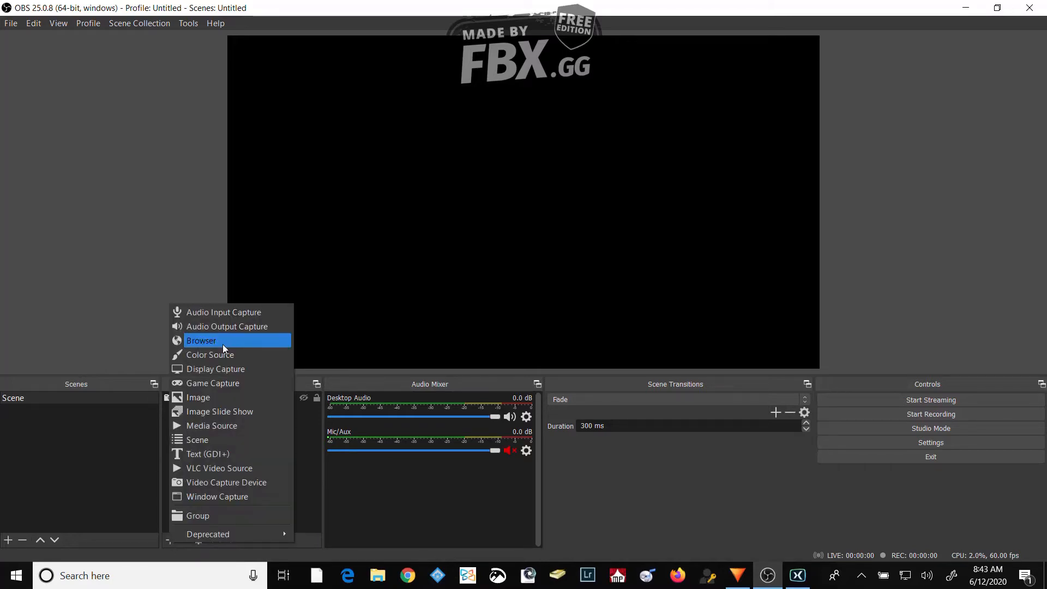
pyautogui.click(227, 316)
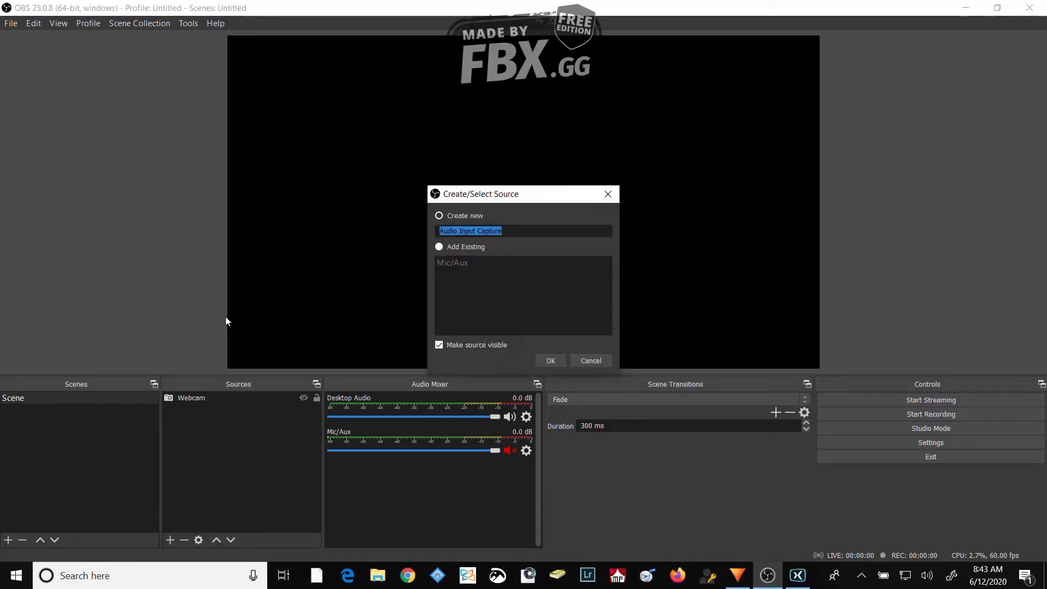
pyautogui.write('Webcam (AUDIO)')
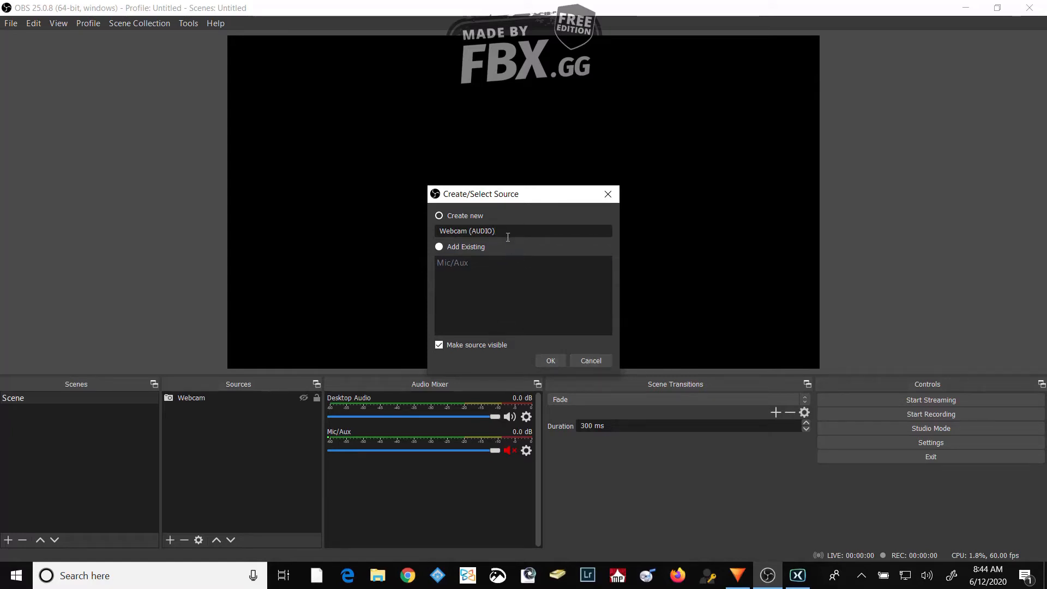
pyautogui.click(550, 359)
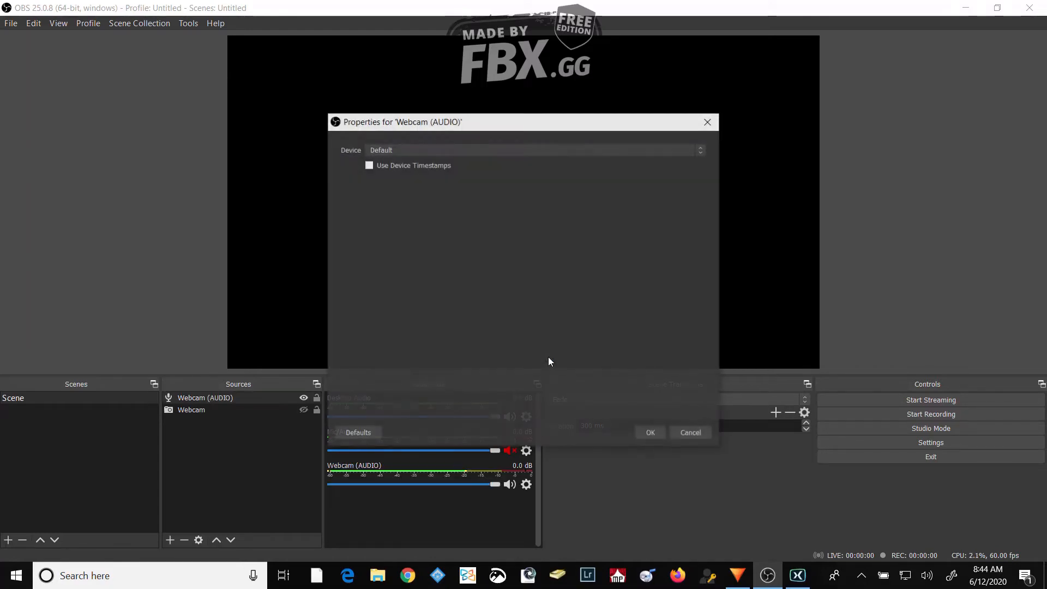
pyautogui.click(420, 149)
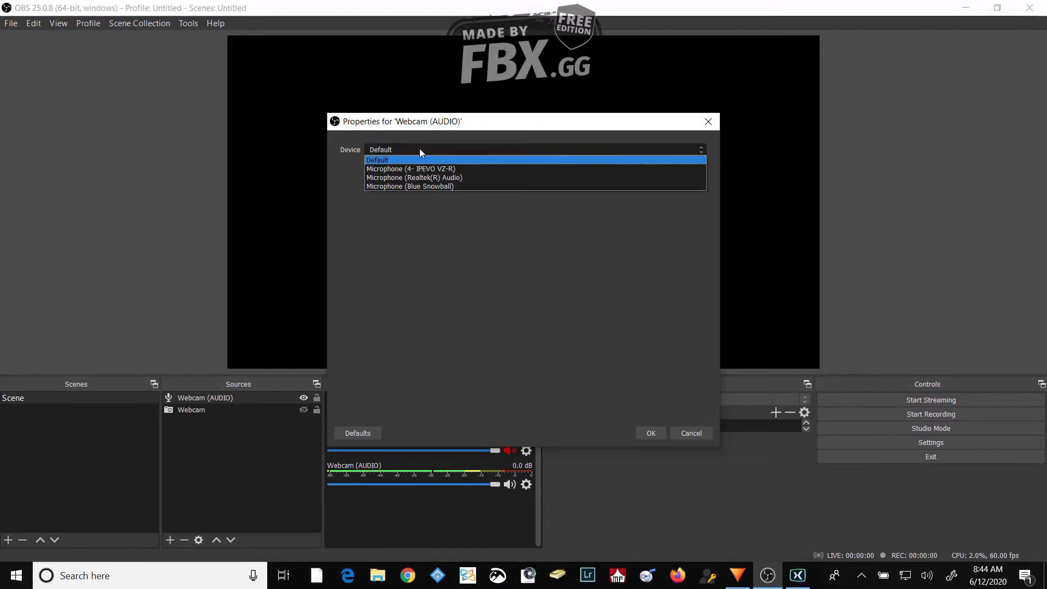
pyautogui.click(460, 177)
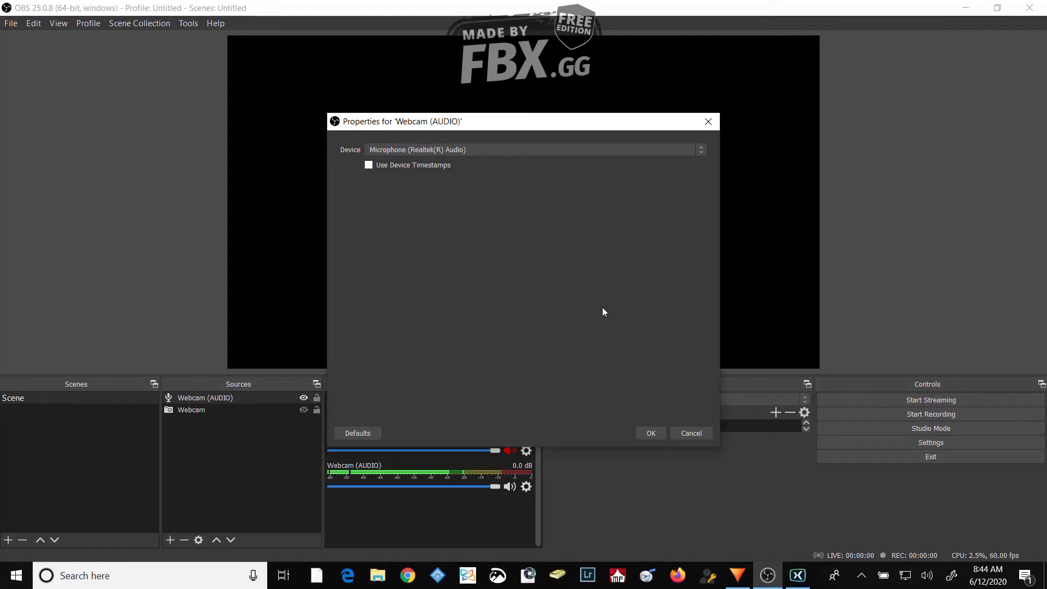
pyautogui.click(652, 433)
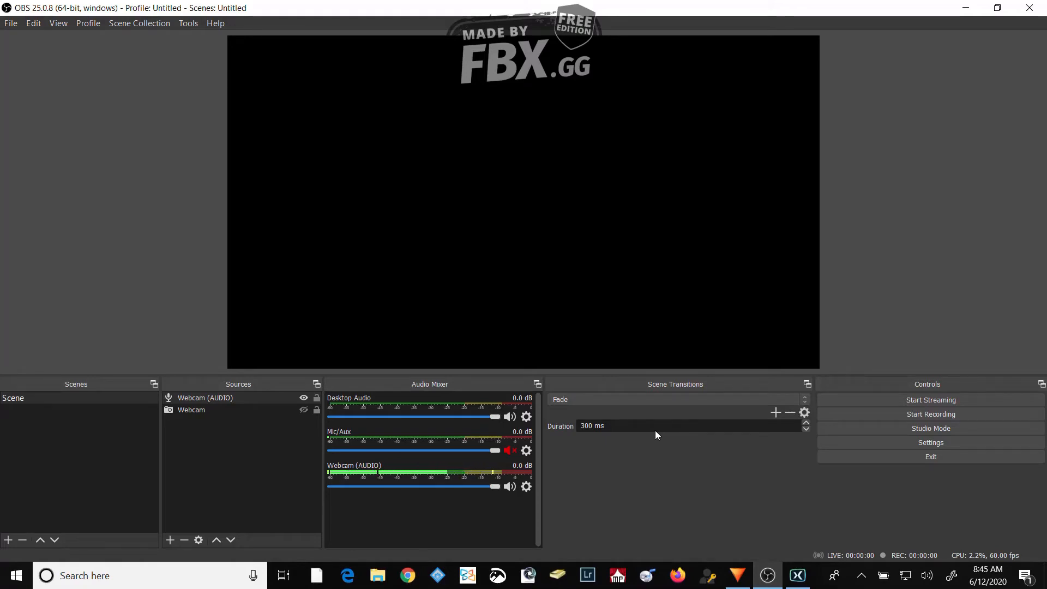
pyautogui.click(304, 398)
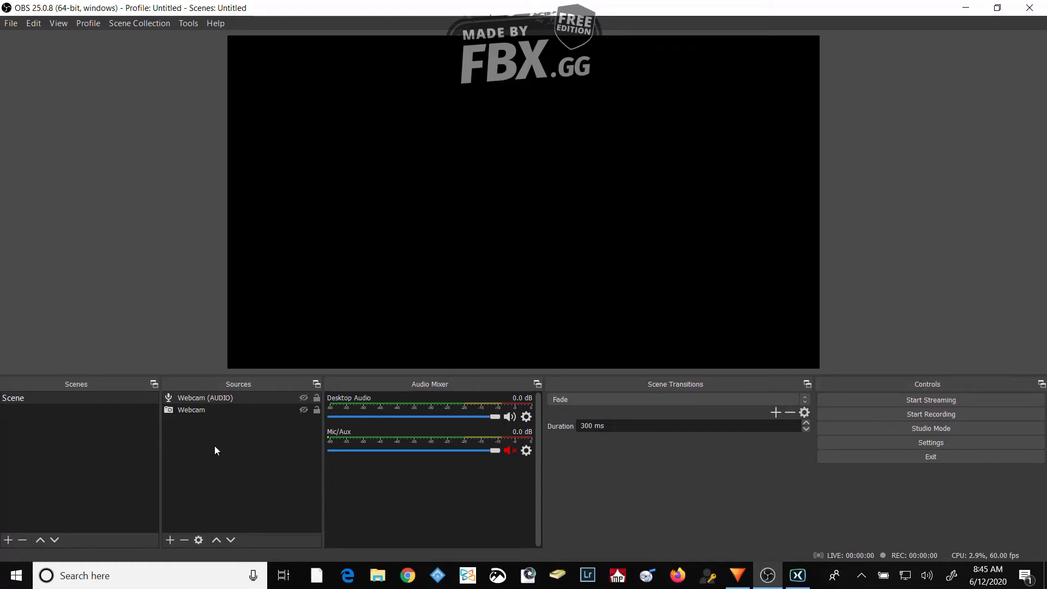
# - Add a Video Capture Device source named iPevo Document Camera with IPEVO VZ-R as its device
pyautogui.click(171, 539)
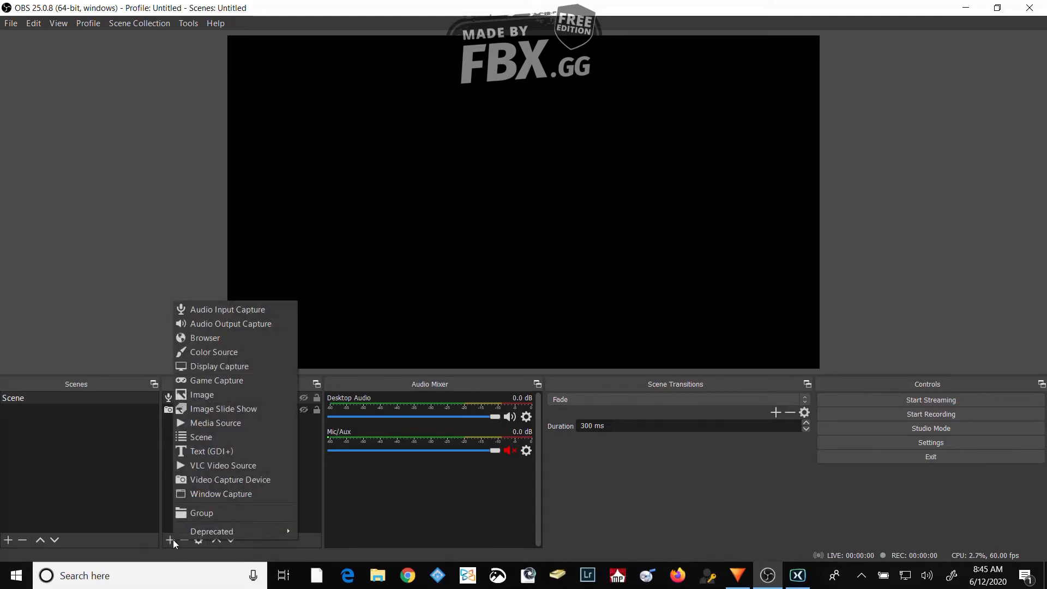
pyautogui.click(232, 480)
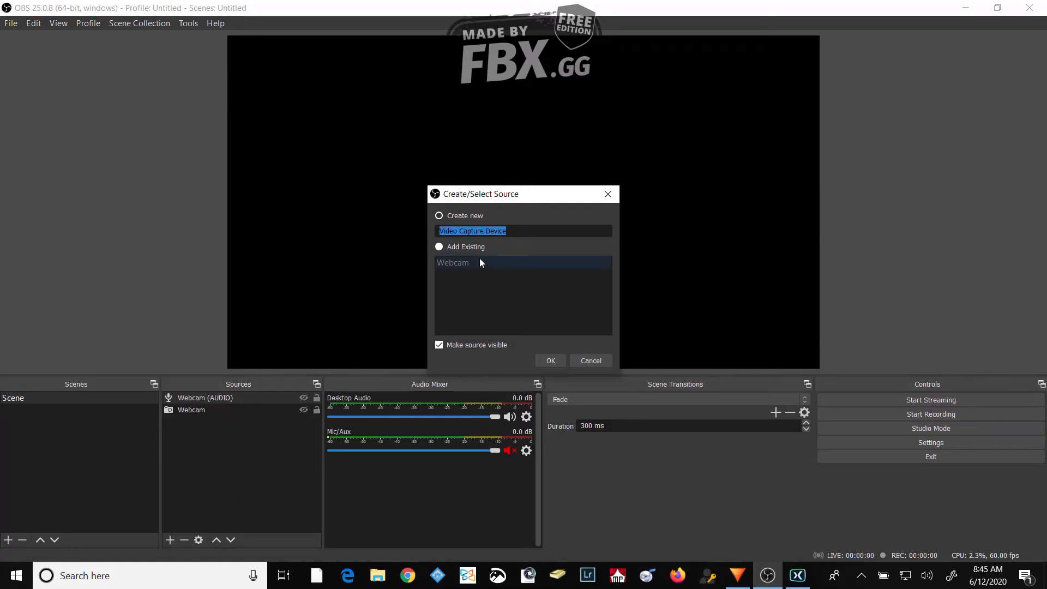
pyautogui.write('iPevo ')
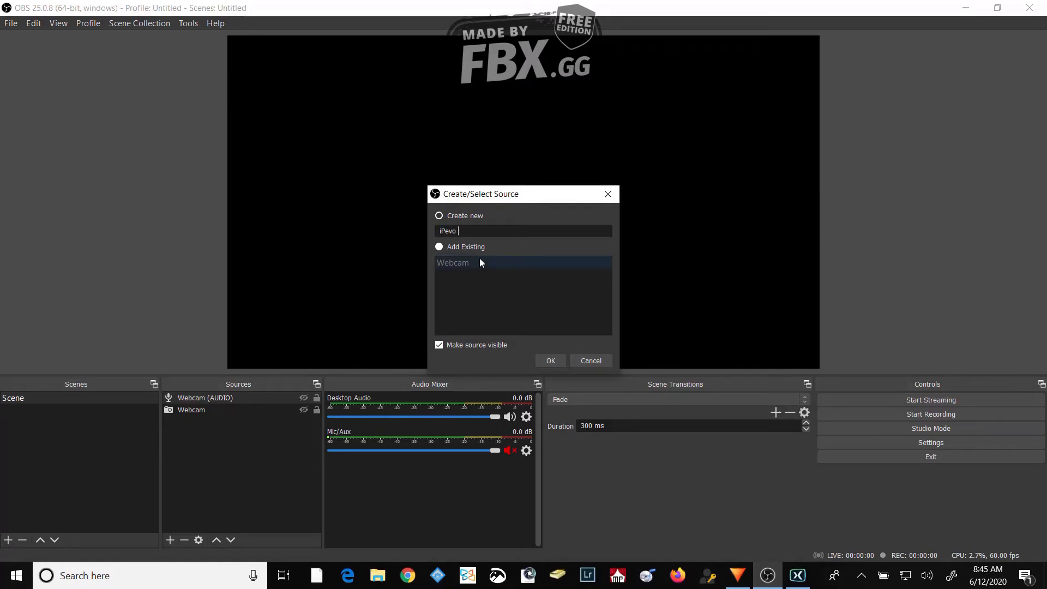
pyautogui.write('Document Camera')
pyautogui.click(550, 361)
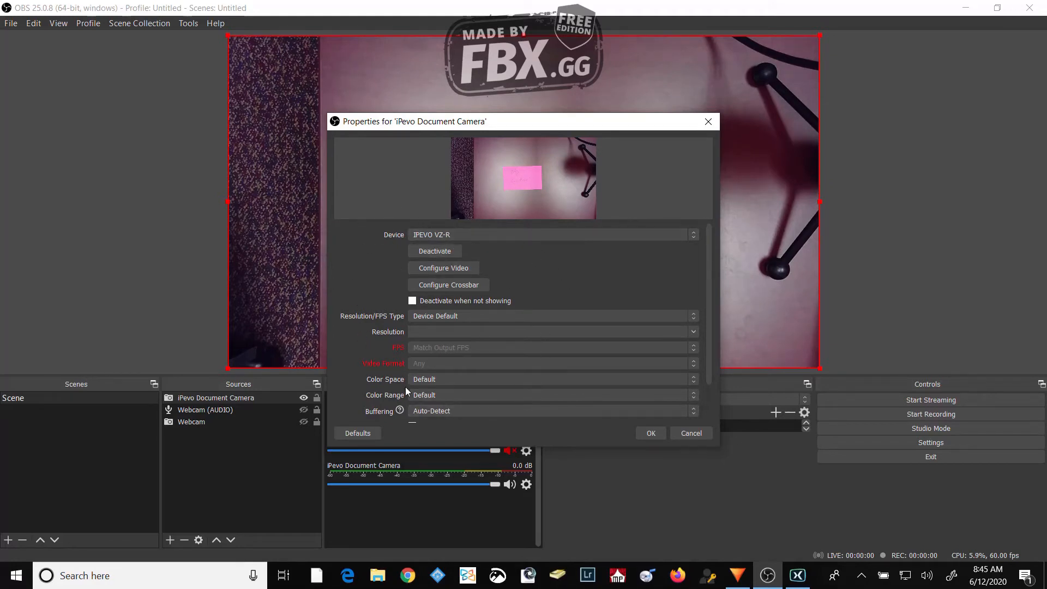
pyautogui.click(651, 432)
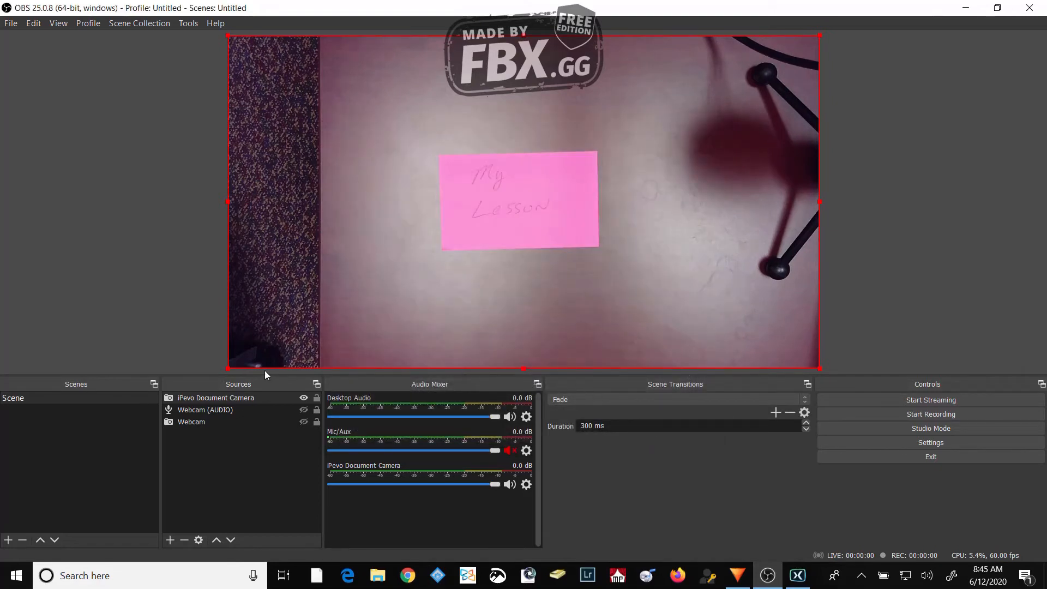
# - Try scaling the document camera picture to about half size, and return it to fill the whole canvas
pyautogui.moveTo(227, 367); pyautogui.dragTo(705, 203)
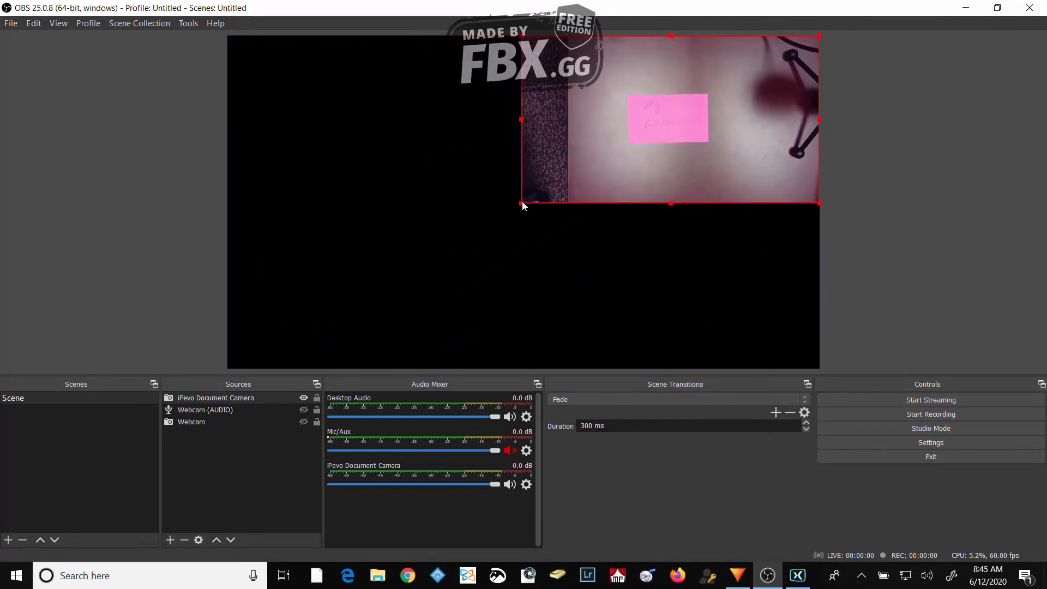
pyautogui.moveTo(522, 205); pyautogui.dragTo(258, 370)
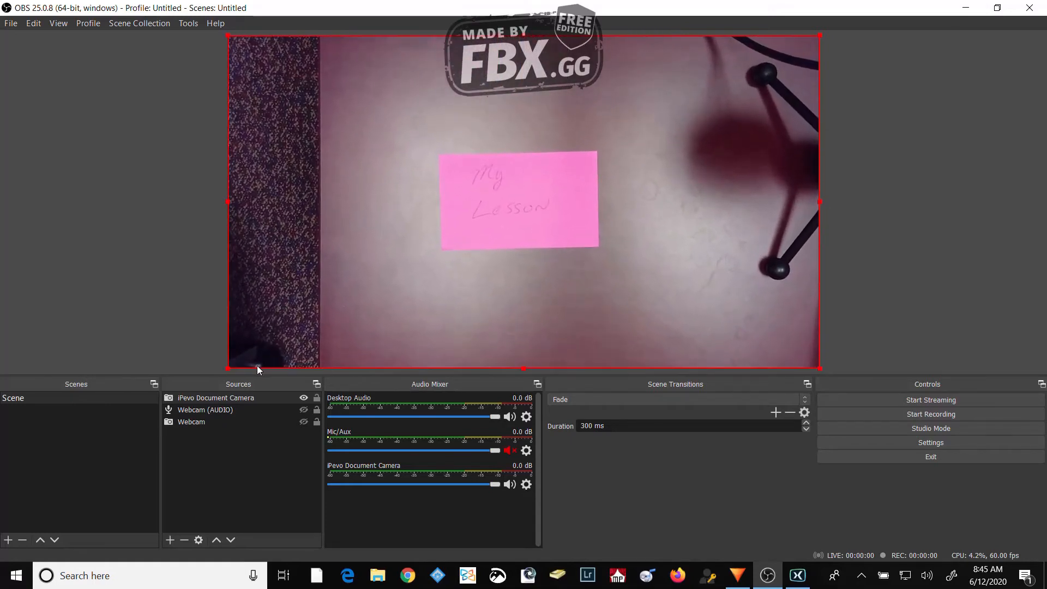
pyautogui.click(147, 291)
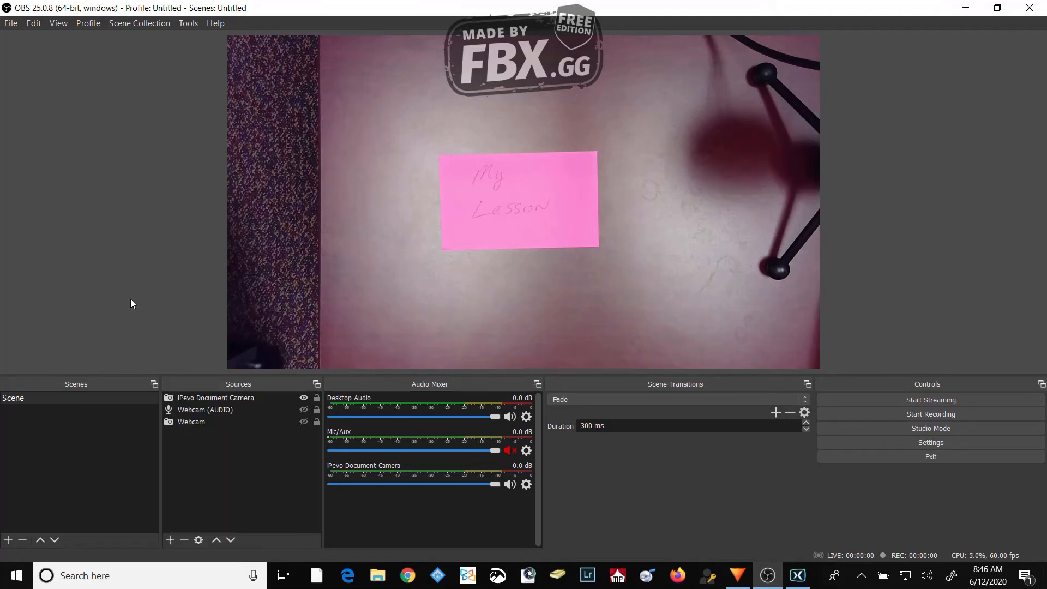
# - Add an Audio Input Capture source named iPevo (AUDIO) using the Microphone (4- IPEVO VZ-R) device
pyautogui.click(169, 540)
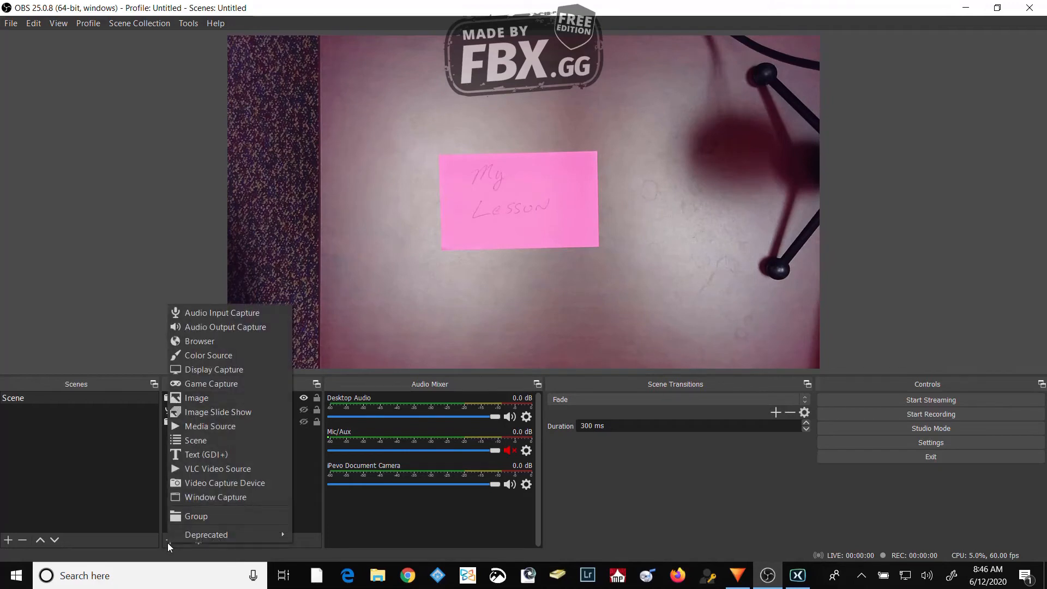
pyautogui.click(223, 316)
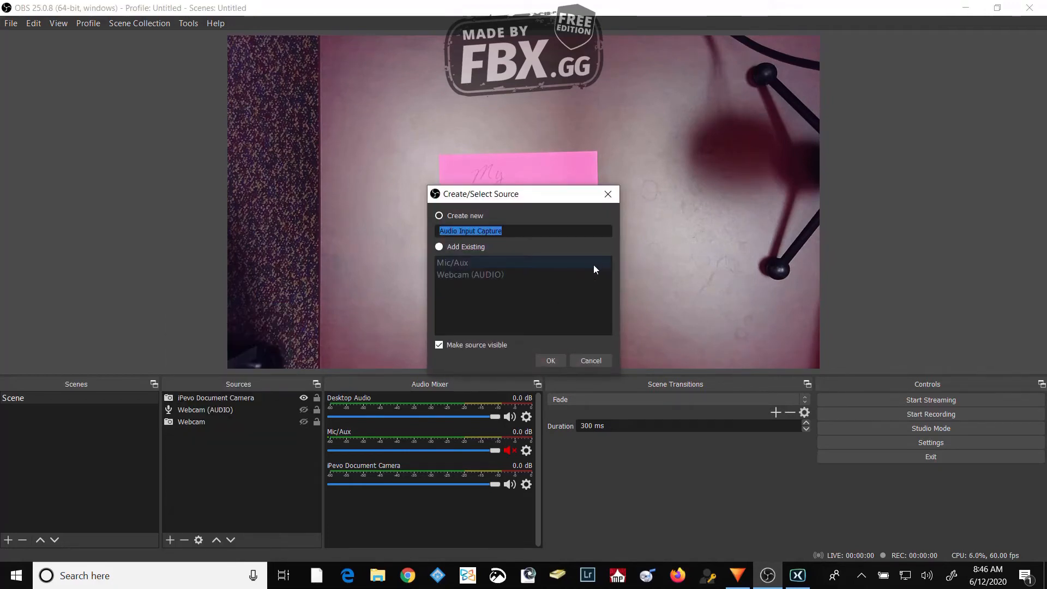
pyautogui.write('i')
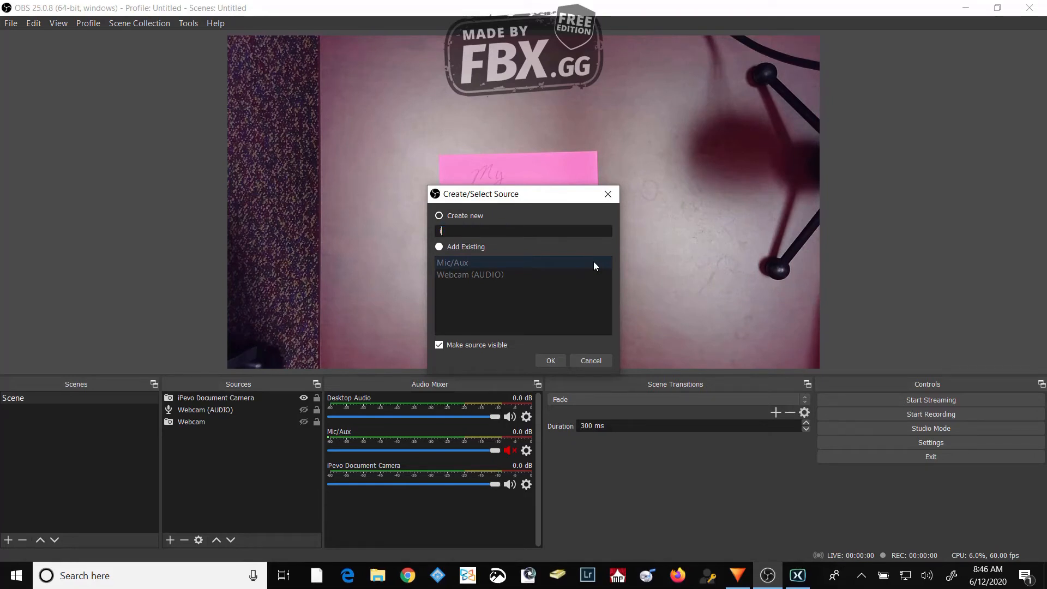
pyautogui.write('Pevo (AUDIO)')
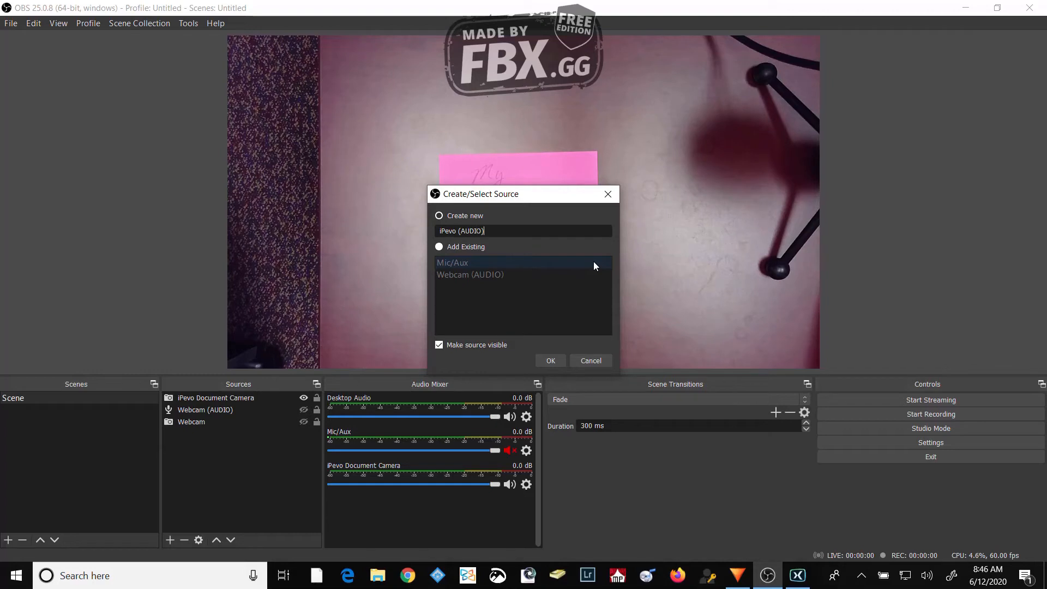
pyautogui.click(551, 360)
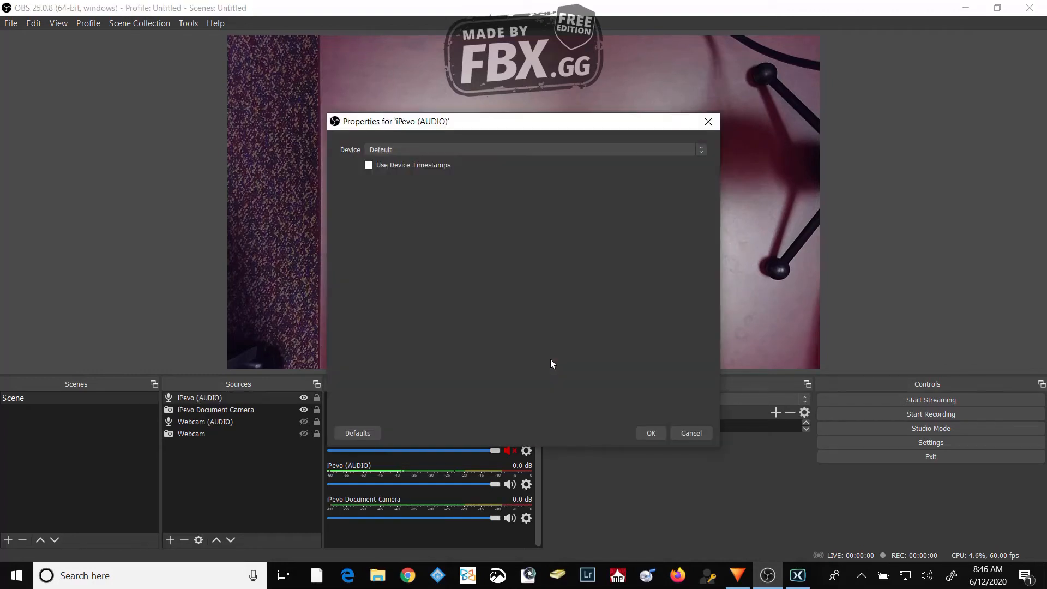
pyautogui.click(423, 151)
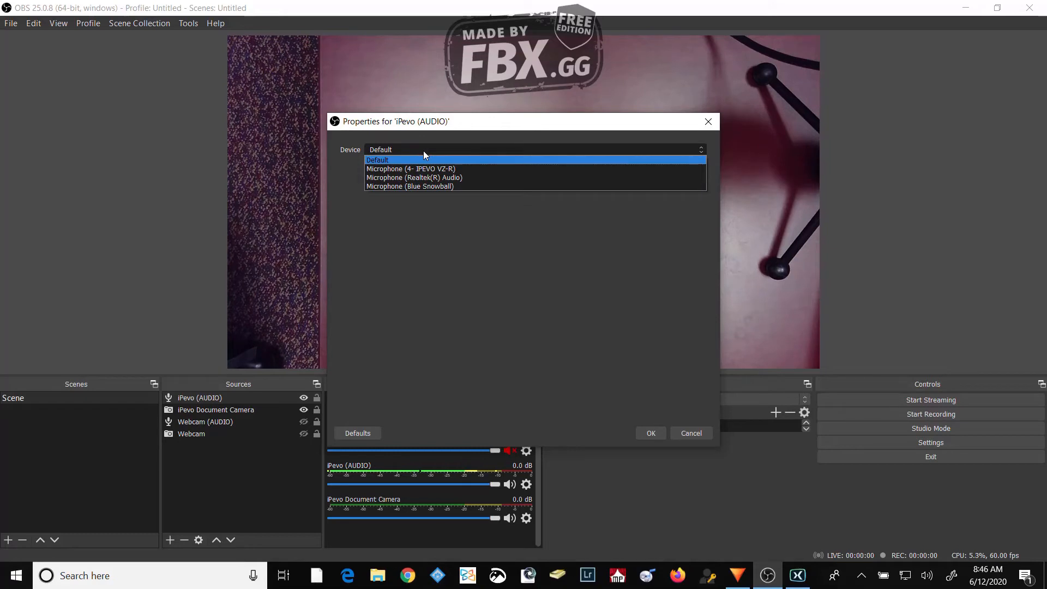
pyautogui.click(465, 170)
pyautogui.click(653, 431)
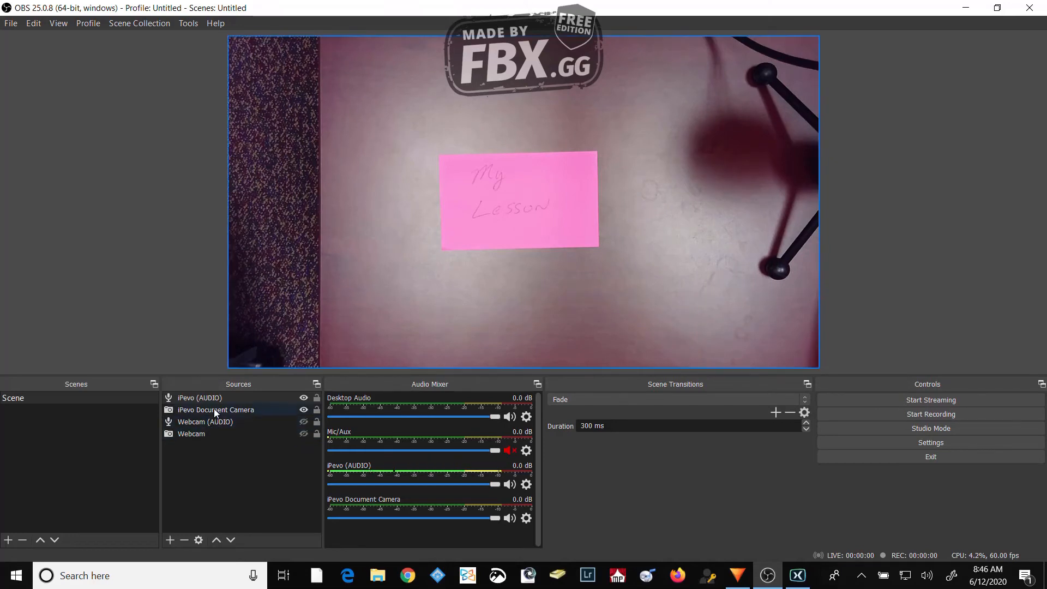
# - Reorder the sources so iPevo (AUDIO) sits directly below iPevo Document Camera and Webcam (AUDIO) directly below Webcam
pyautogui.click(212, 397)
pyautogui.moveTo(207, 399); pyautogui.dragTo(196, 436)
pyautogui.click(195, 421)
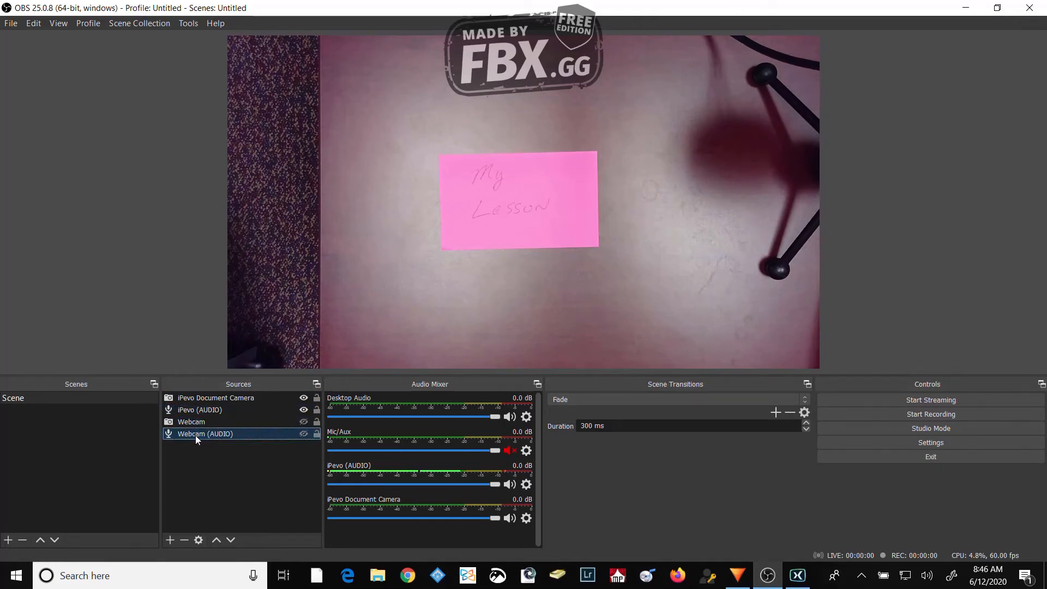
# - Show the Webcam source and move it together with Webcam (AUDIO) above iPevo Document Camera in the source order
pyautogui.click(202, 463)
pyautogui.moveTo(203, 464); pyautogui.dragTo(199, 425)
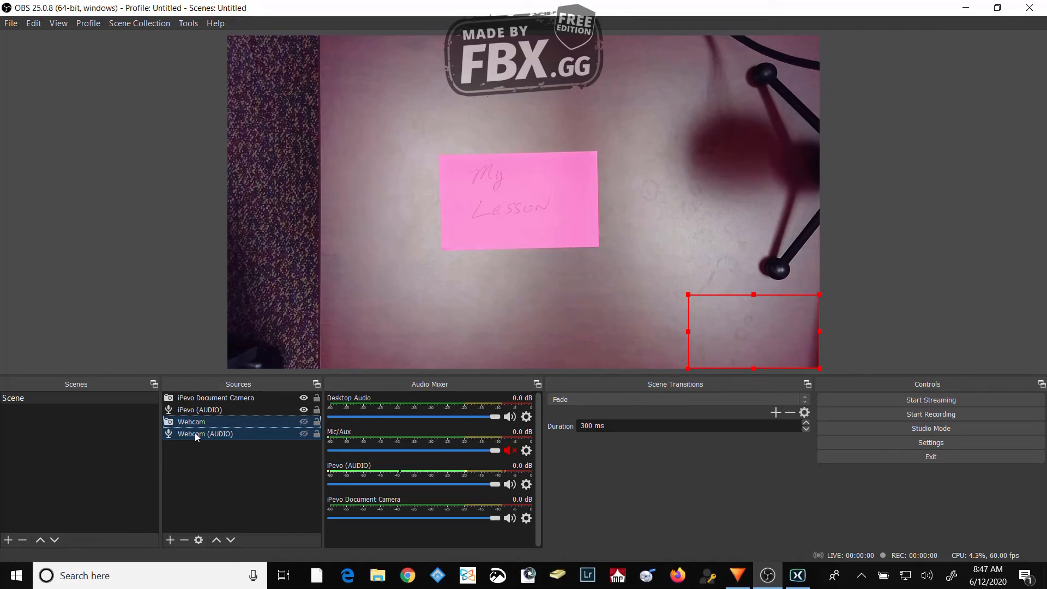
pyautogui.click(195, 433)
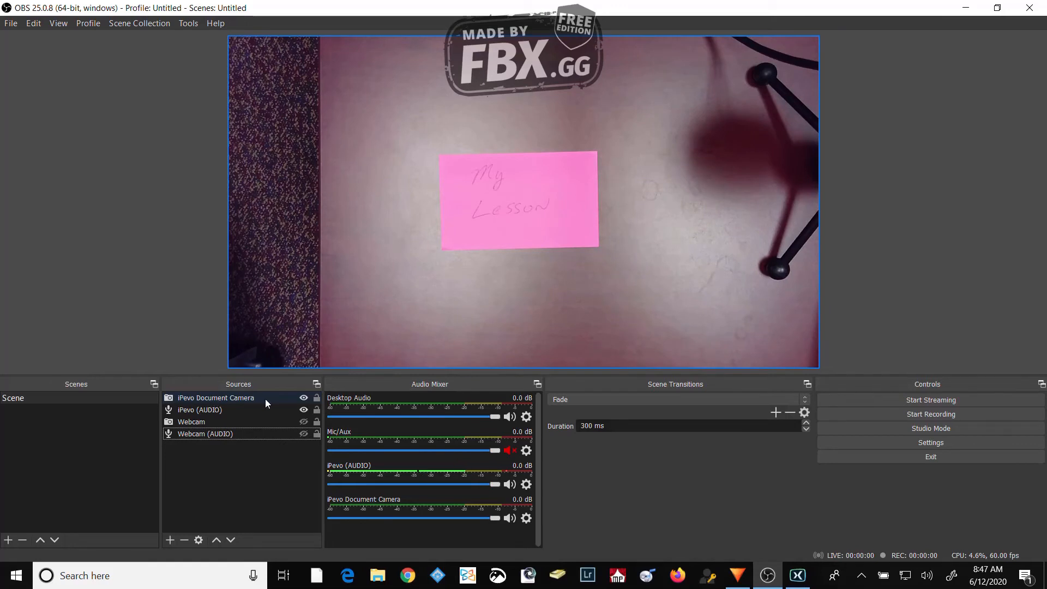
pyautogui.click(303, 422)
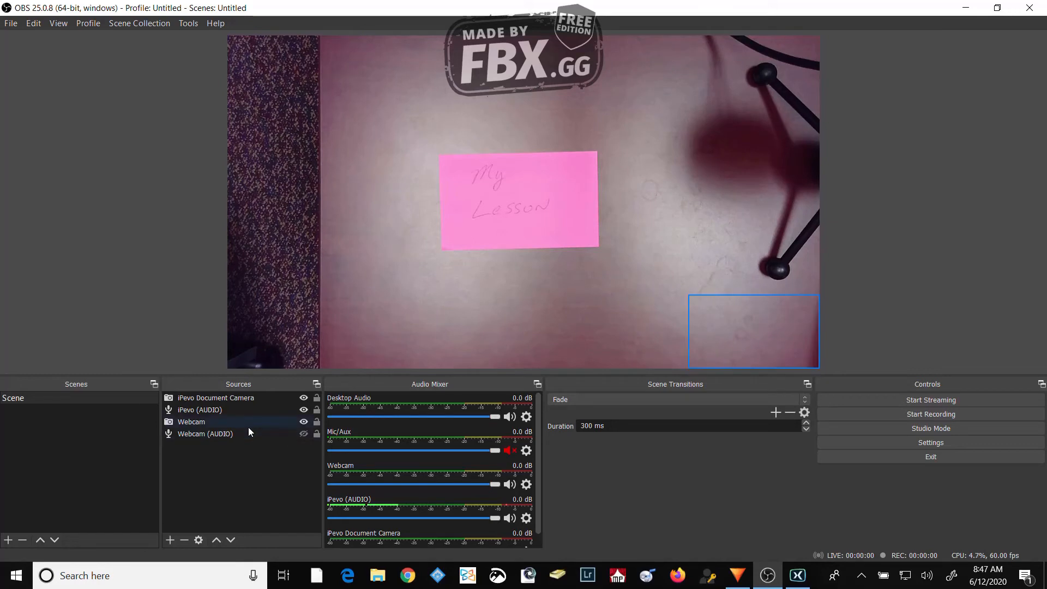
pyautogui.click(200, 436)
pyautogui.keyDown('shift'); pyautogui.click(192, 421); pyautogui.keyUp('shift')
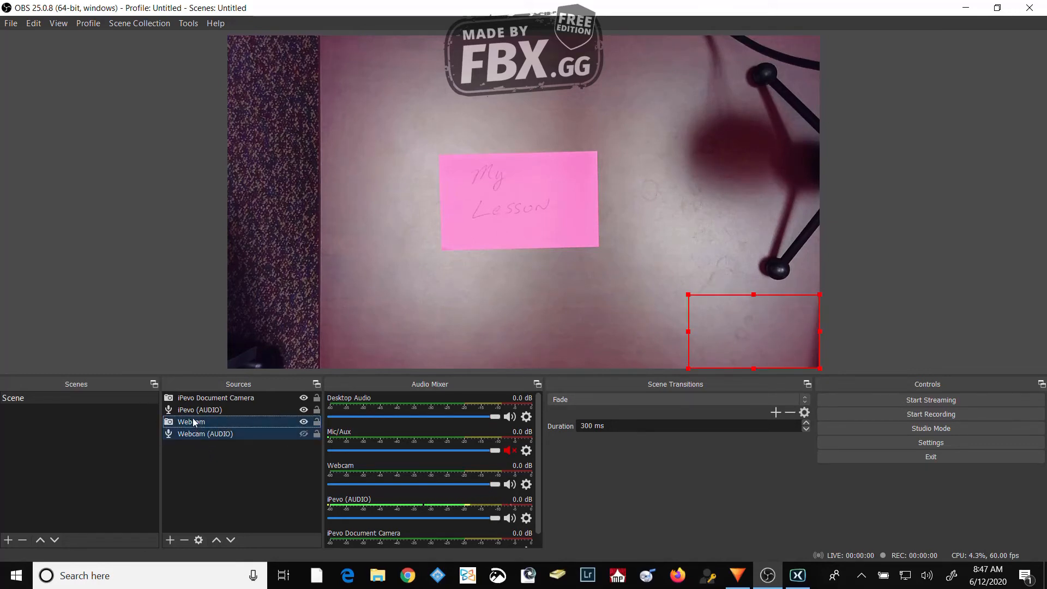
pyautogui.moveTo(192, 421); pyautogui.dragTo(193, 395)
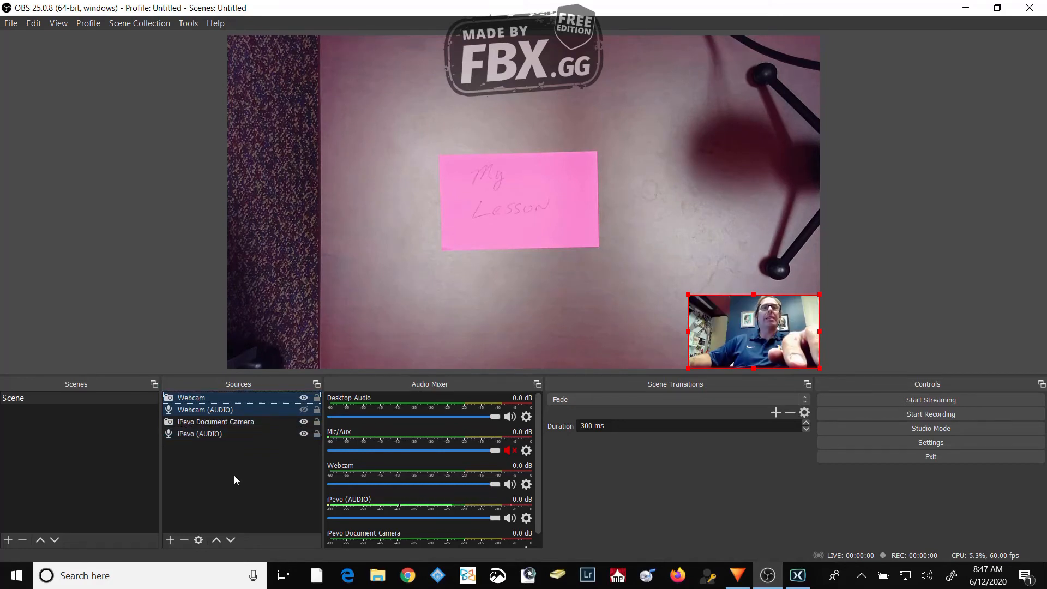
pyautogui.click(289, 443)
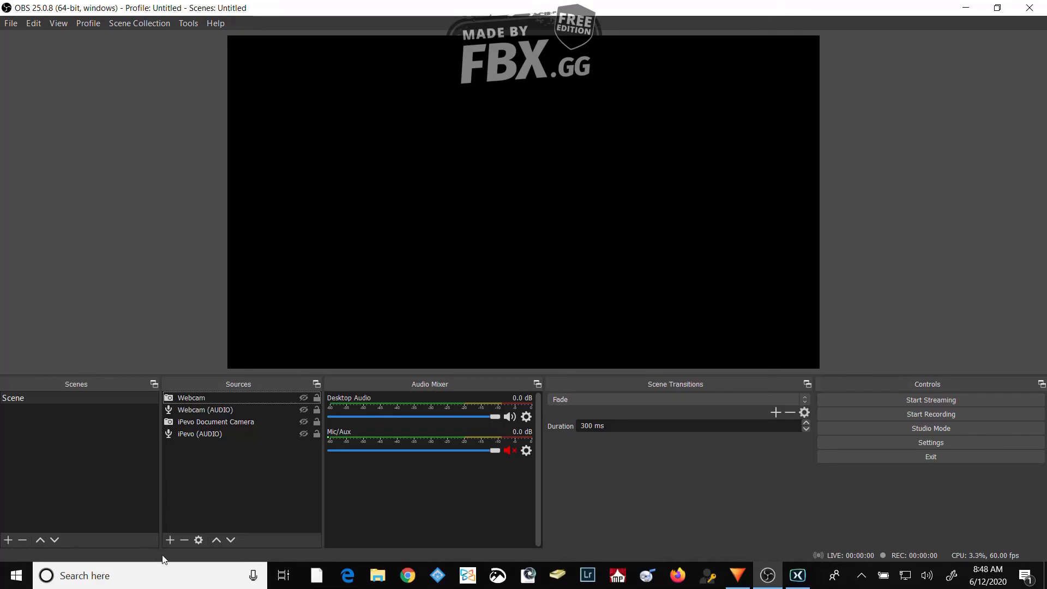
# - Add a Display Capture source named Monitor that captures Display 1: 1920x1080 with the cursor included
pyautogui.click(169, 540)
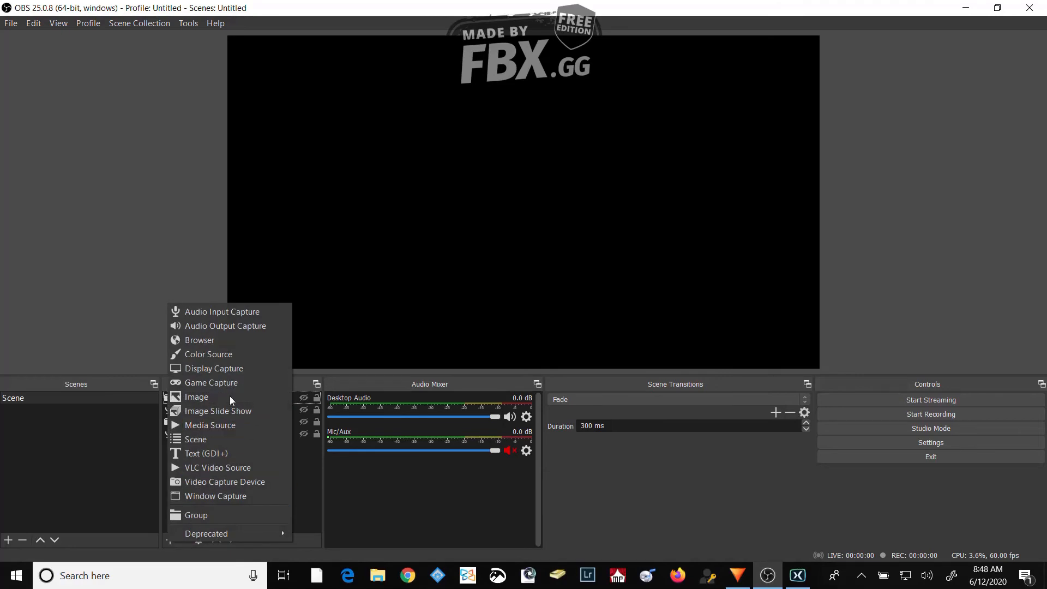
pyautogui.click(250, 369)
pyautogui.write('M')
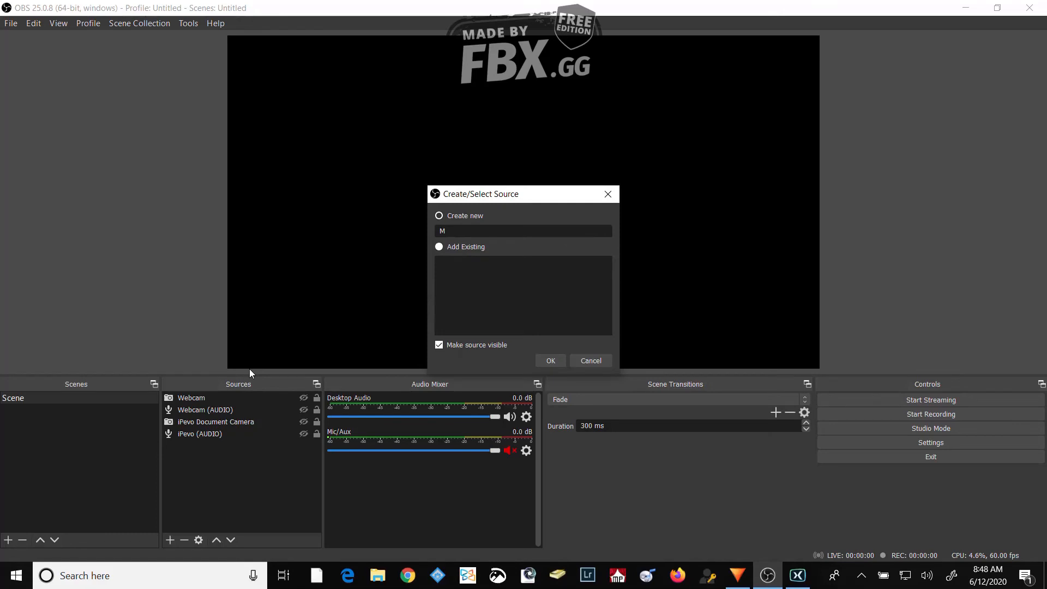
pyautogui.write('onitor')
pyautogui.click(556, 361)
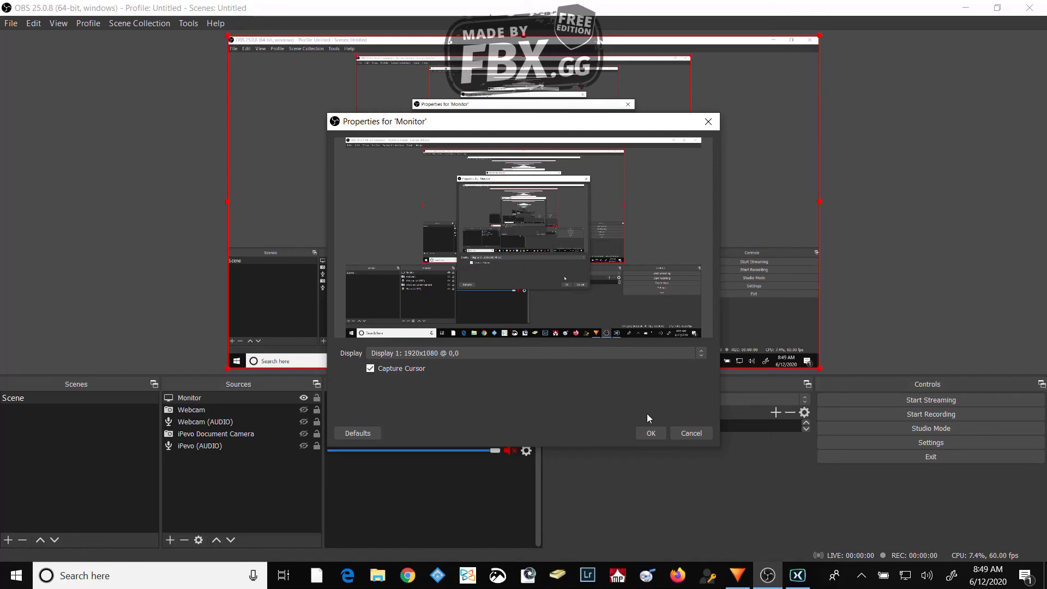
pyautogui.click(649, 434)
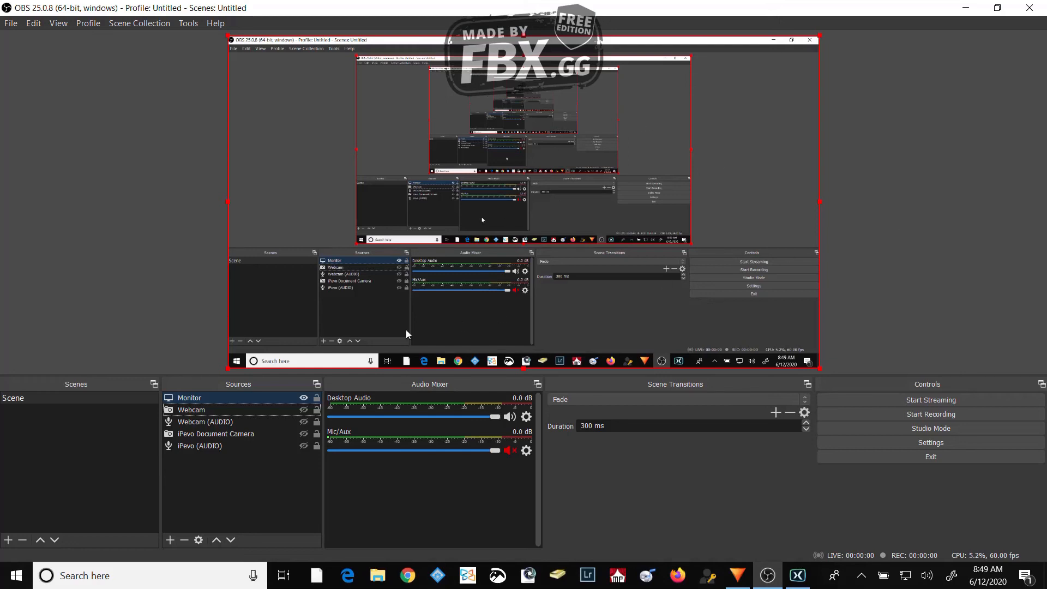
# - Hide the Monitor source and place it between Webcam (AUDIO) and iPevo Document Camera
pyautogui.click(304, 399)
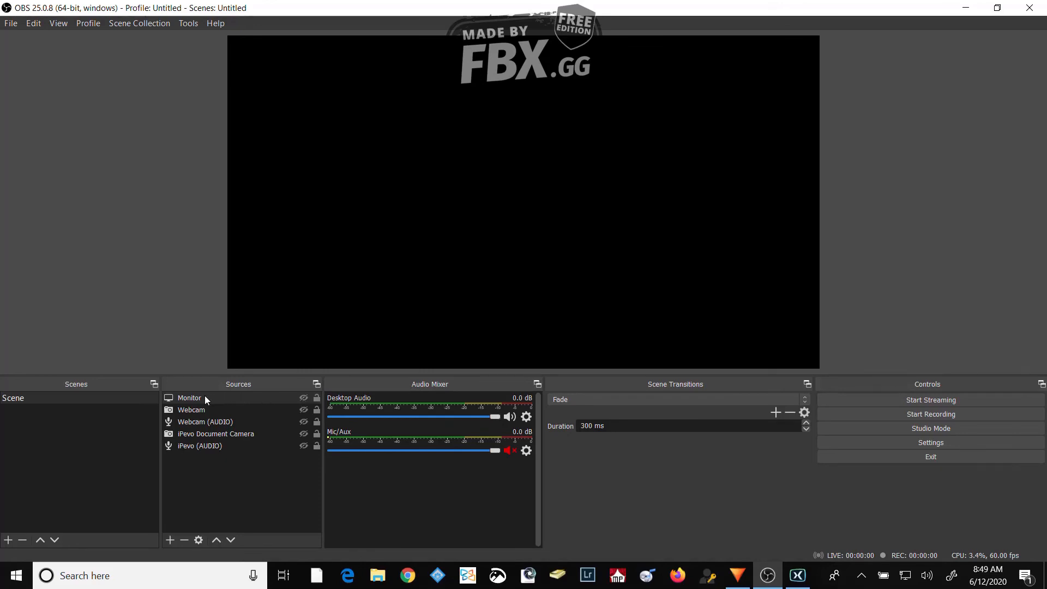
pyautogui.moveTo(205, 395); pyautogui.dragTo(202, 432)
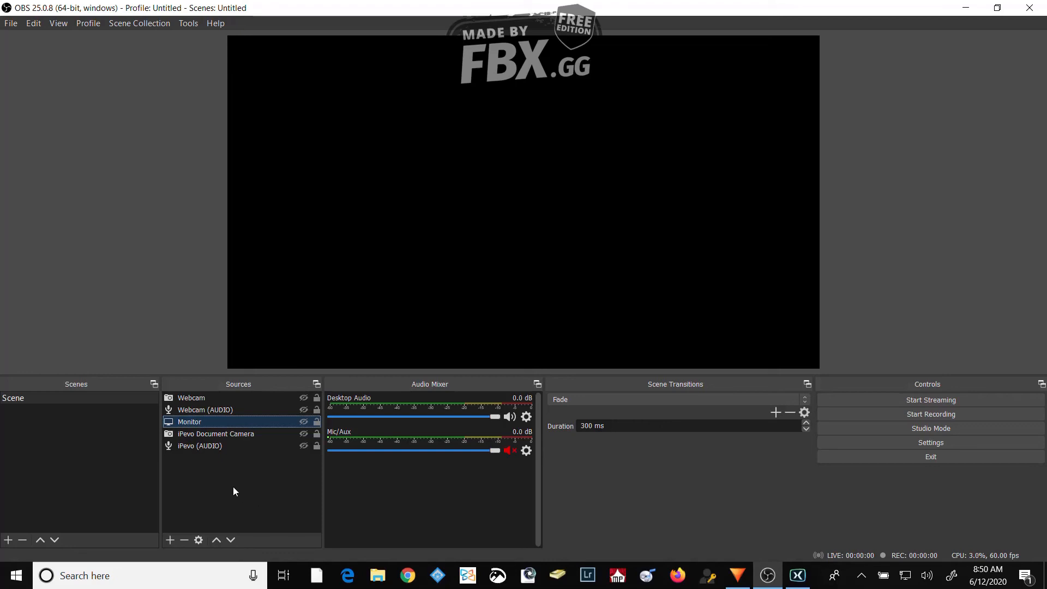
# - Add an Audio Input Capture source named Snowball Microphone using the Microphone (Blue Snowball) device
pyautogui.click(173, 541)
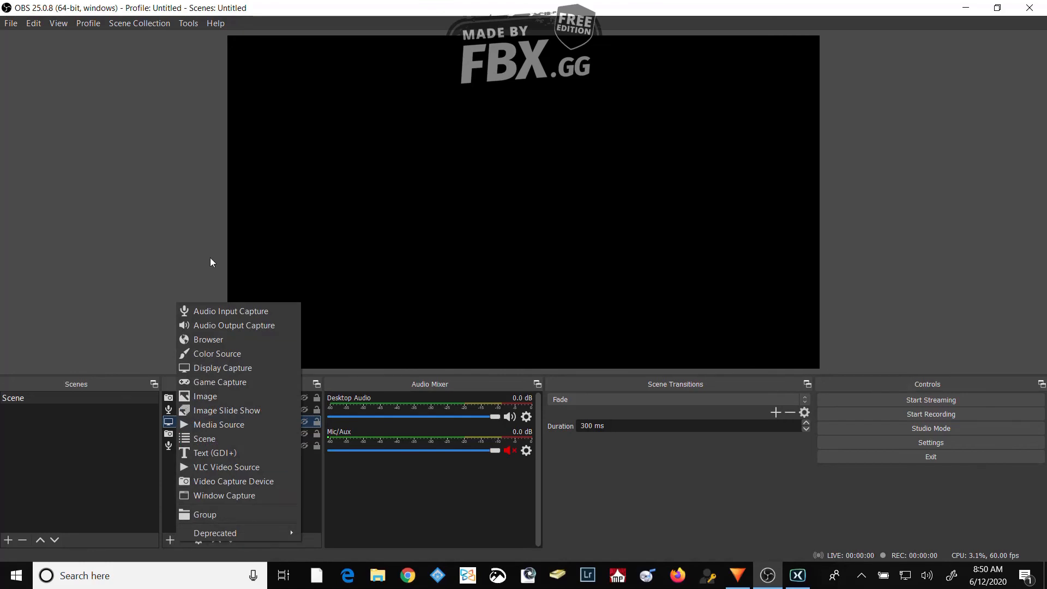
pyautogui.click(206, 308)
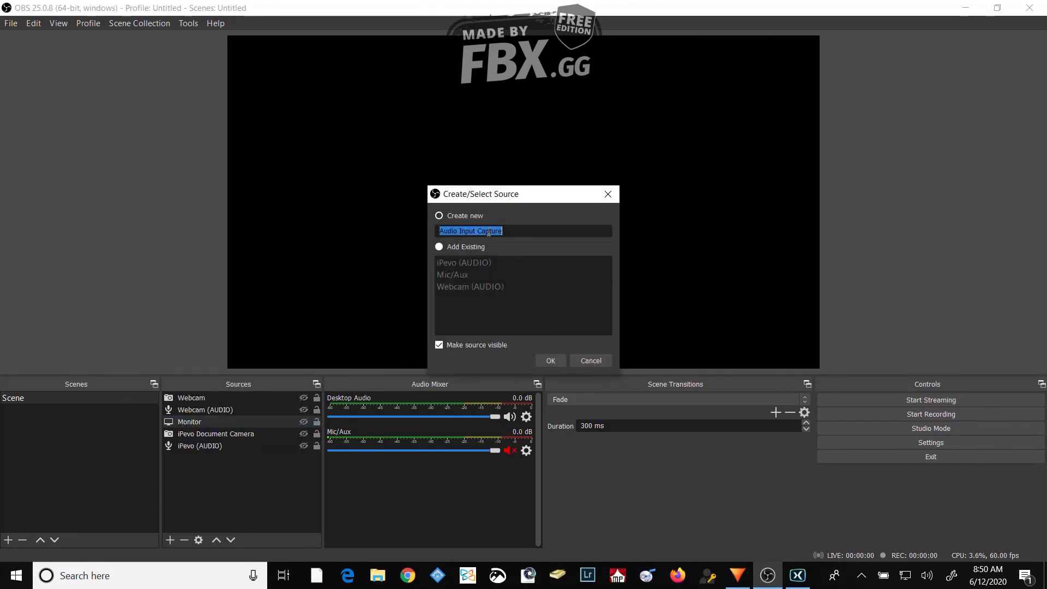
pyautogui.write('Snowball Microphone')
pyautogui.click(549, 359)
pyautogui.click(457, 148)
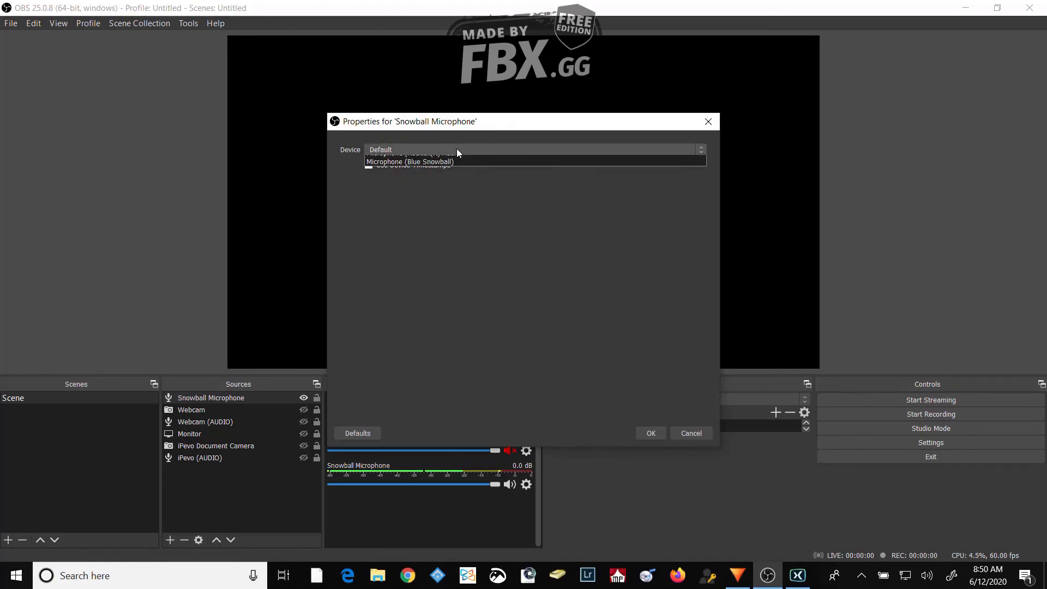
pyautogui.click(410, 185)
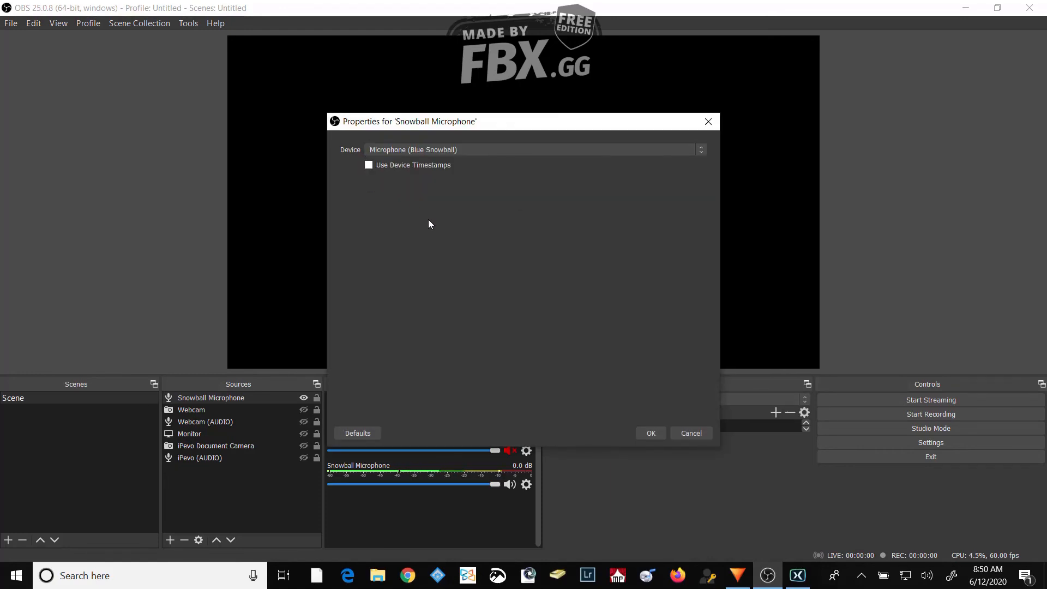
pyautogui.click(650, 434)
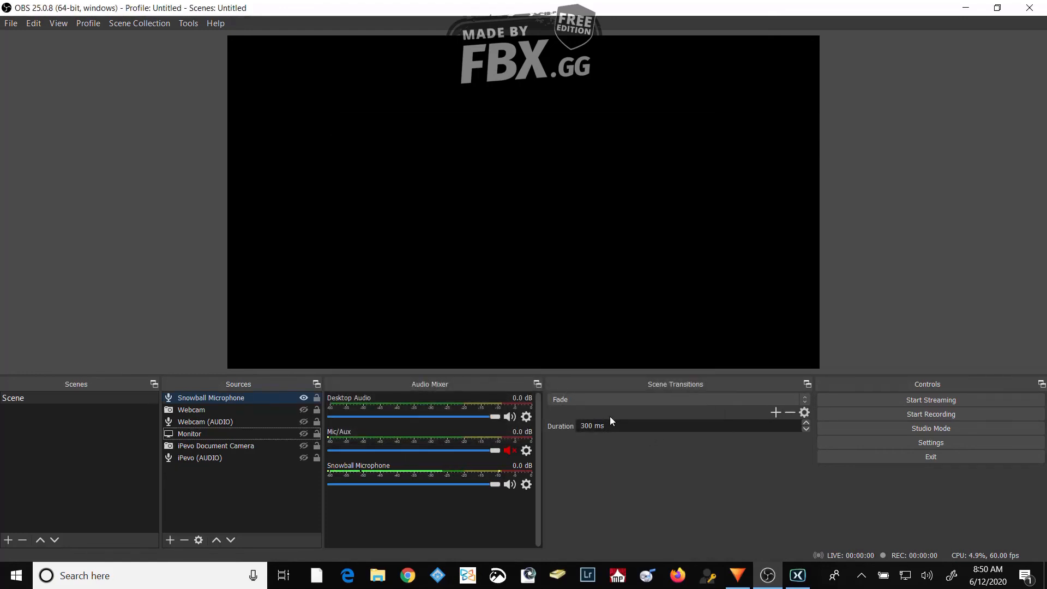
# - Hide the Snowball Microphone source and move it to the end of the source order, below iPevo (AUDIO)
pyautogui.click(304, 398)
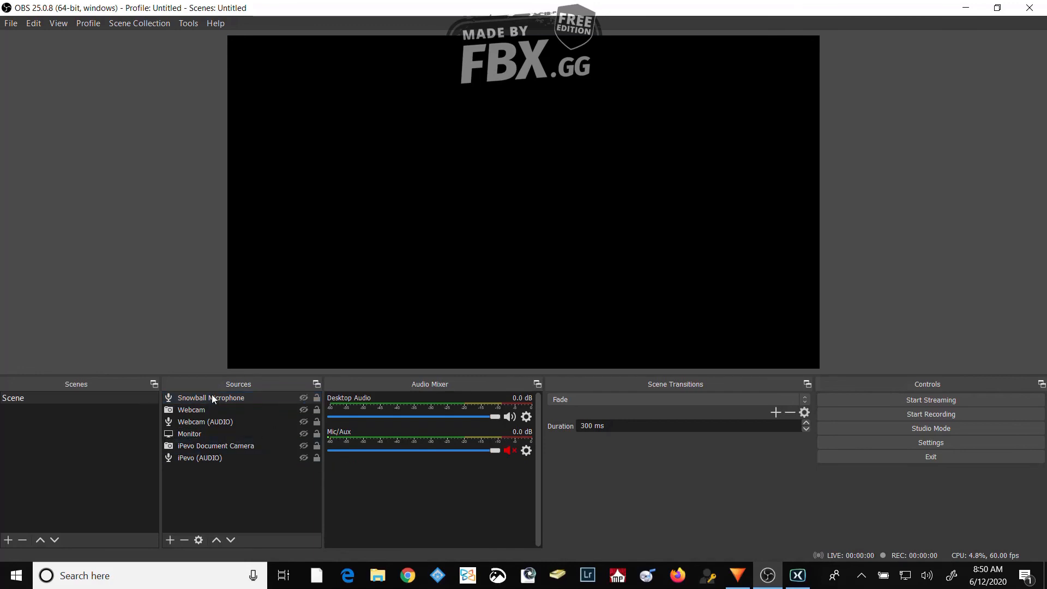
pyautogui.moveTo(211, 398); pyautogui.dragTo(221, 485)
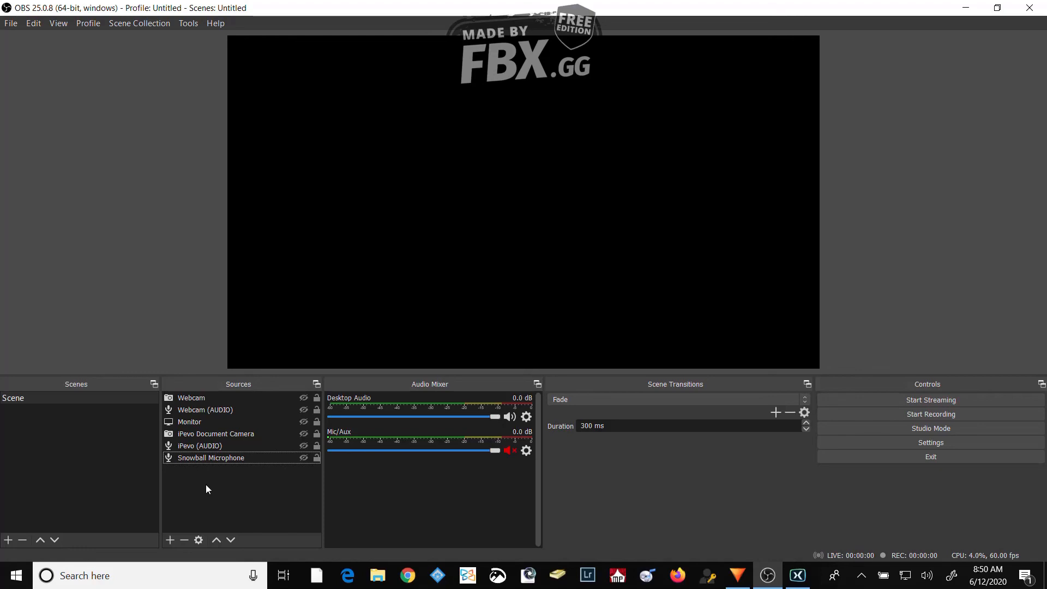
# - Remove the Snowball Microphone source from the scene
pyautogui.click(204, 459)
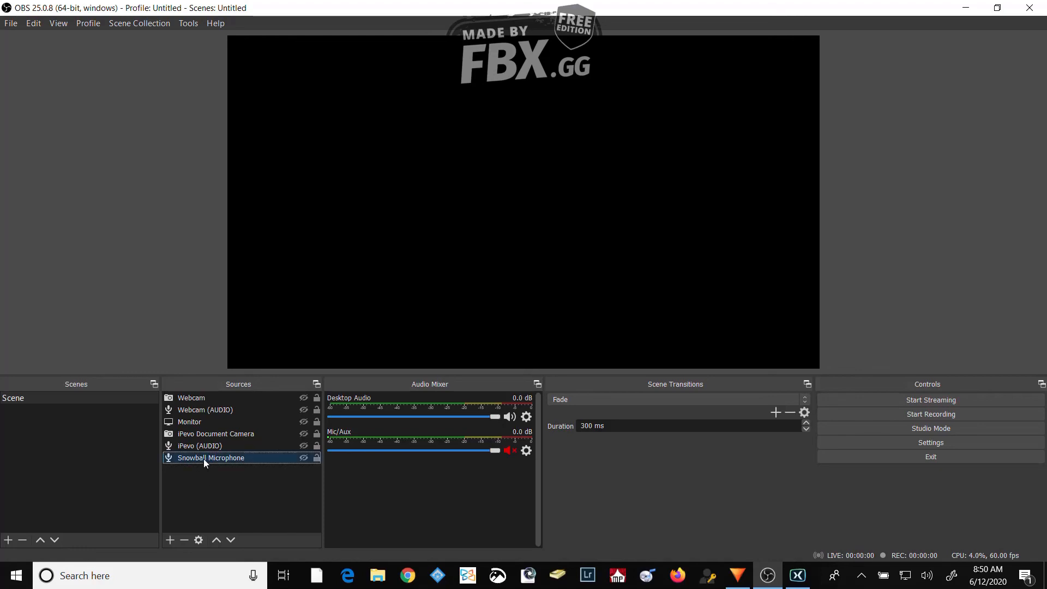
pyautogui.click(183, 539)
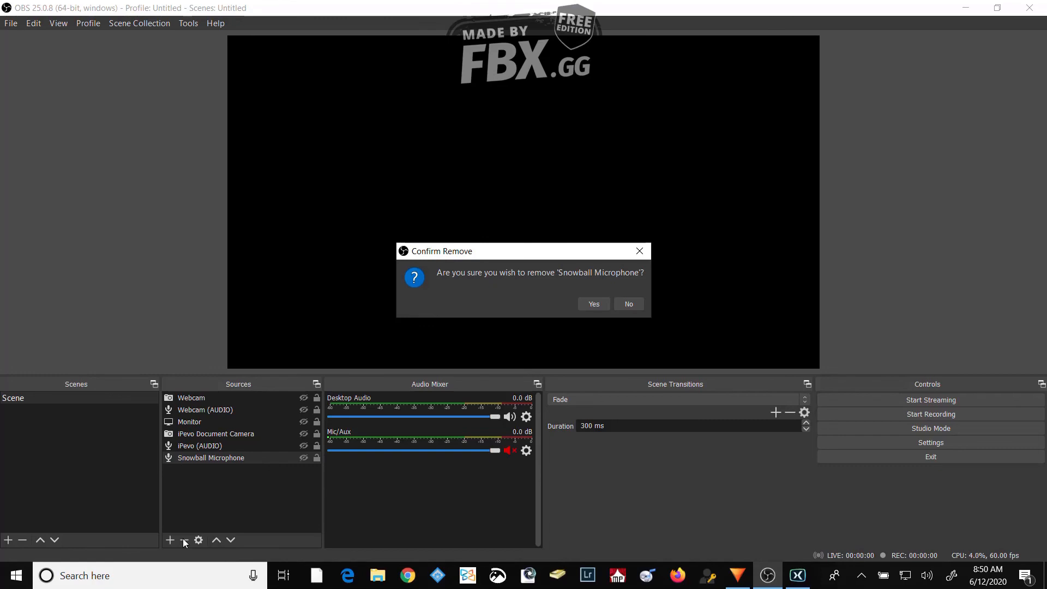
pyautogui.click(590, 305)
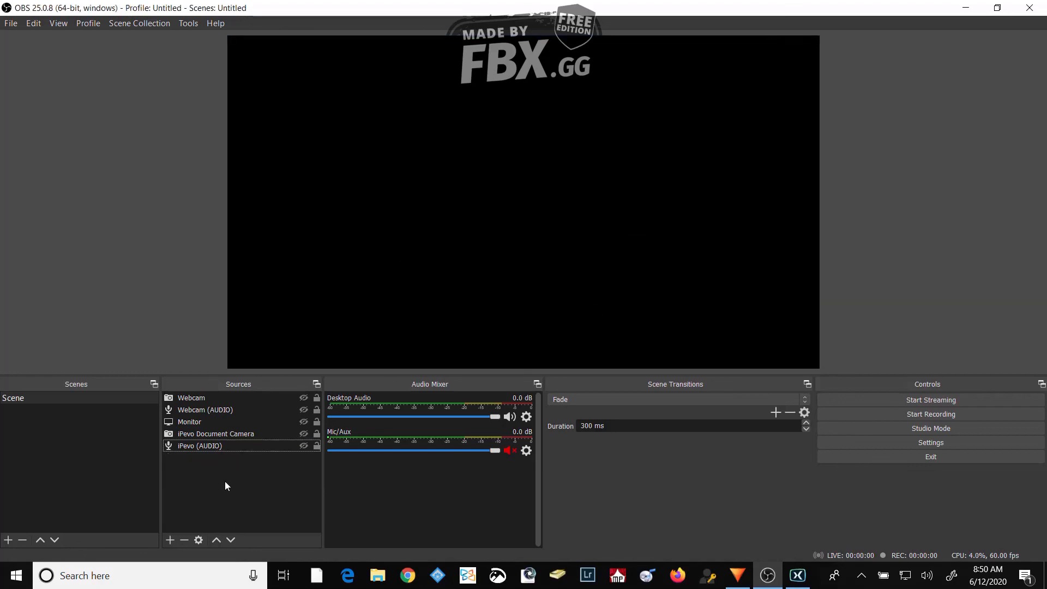